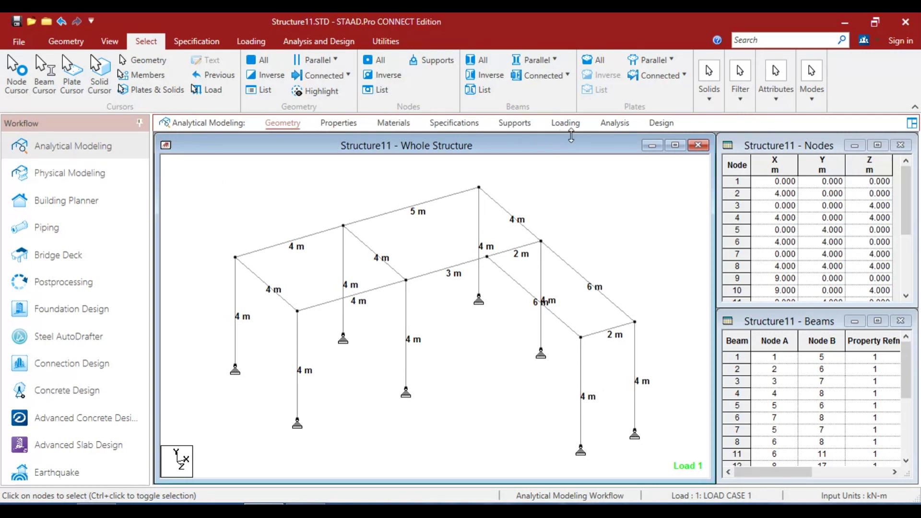
# Step: Save the frame, run its analysis to completion, and launch Advanced Concrete Design
pyautogui.click(603, 125)
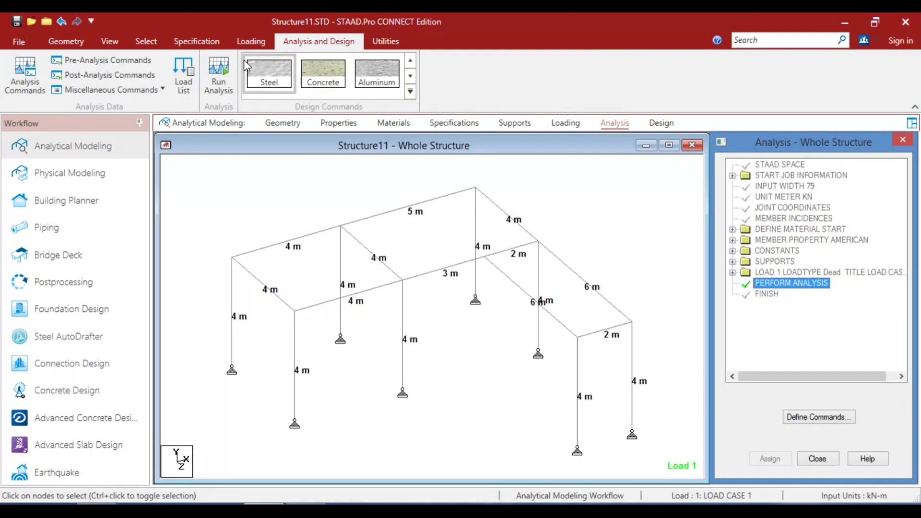
pyautogui.click(222, 67)
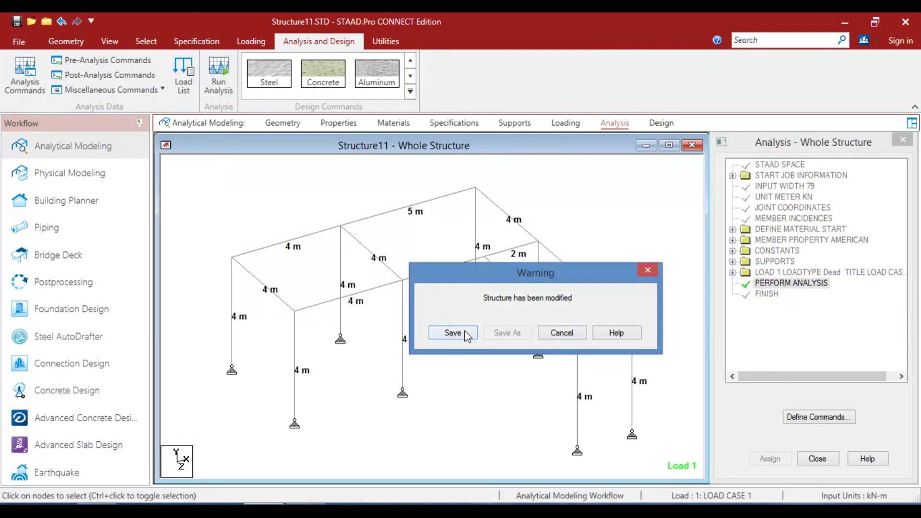
pyautogui.click(463, 330)
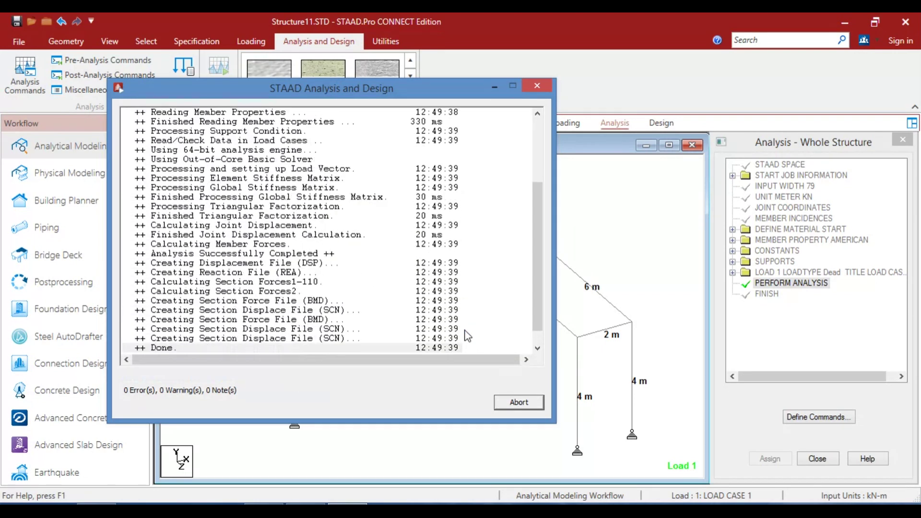
pyautogui.click(527, 405)
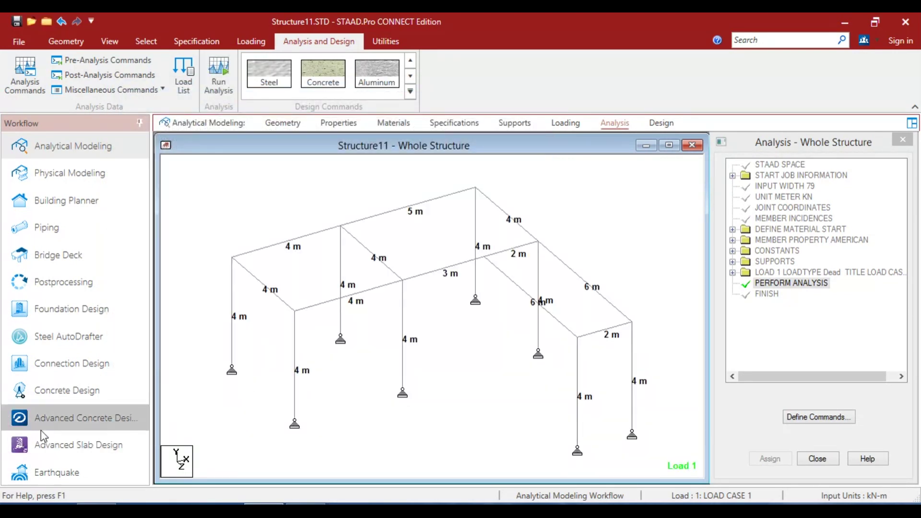
pyautogui.click(77, 416)
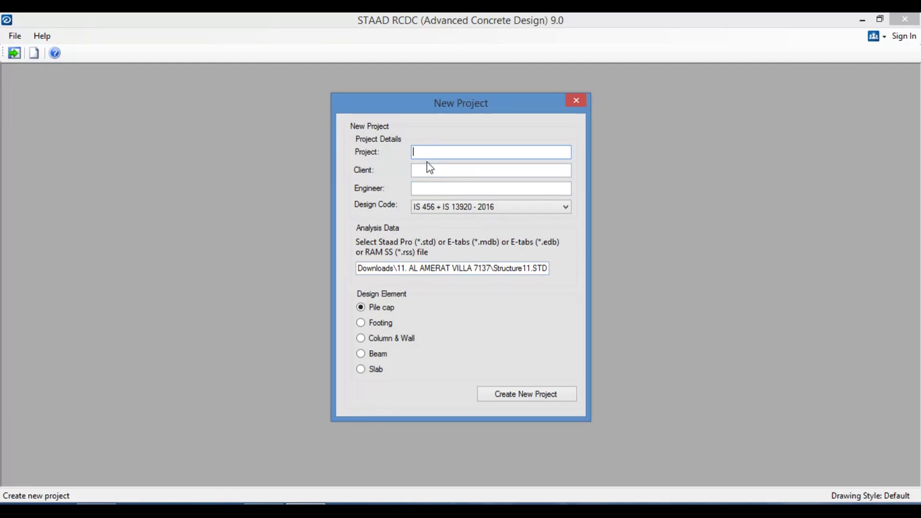
# Step: Enter the project name, client name and engineer name for the new project
pyautogui.write('FGHEFDU')
pyautogui.click(479, 168)
pyautogui.write('EQE3E')
pyautogui.click(435, 188)
pyautogui.write('WQWE')
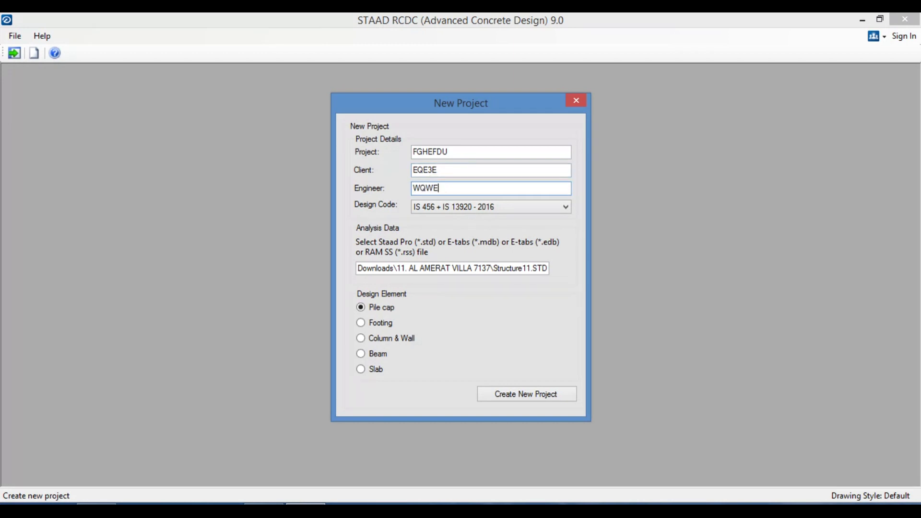
pyautogui.write('3E')
# Step: Choose BS 8110 - 97, design slabs at the 4m level, and create the project
pyautogui.click(560, 208)
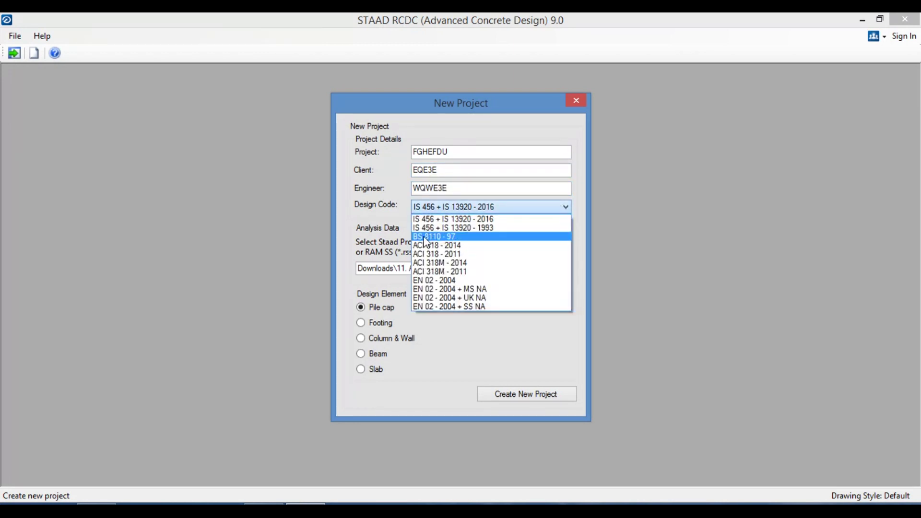
pyautogui.click(447, 237)
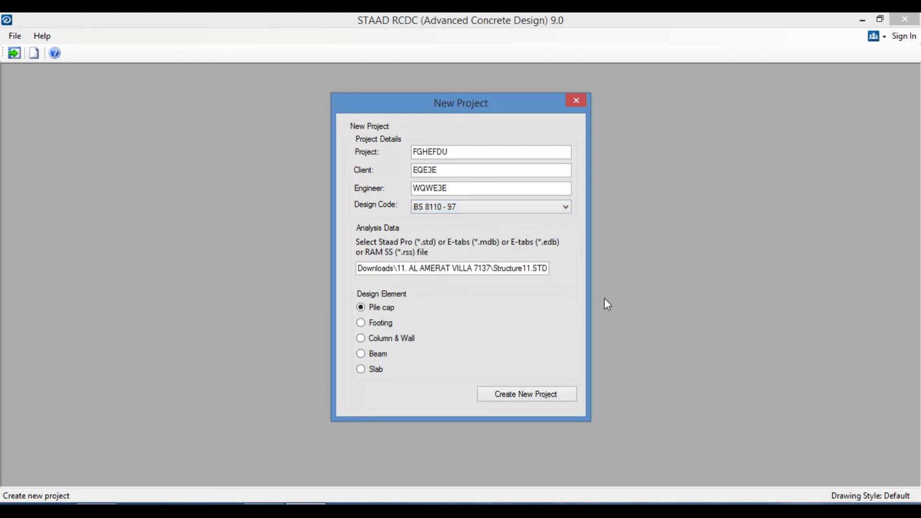
pyautogui.click(361, 370)
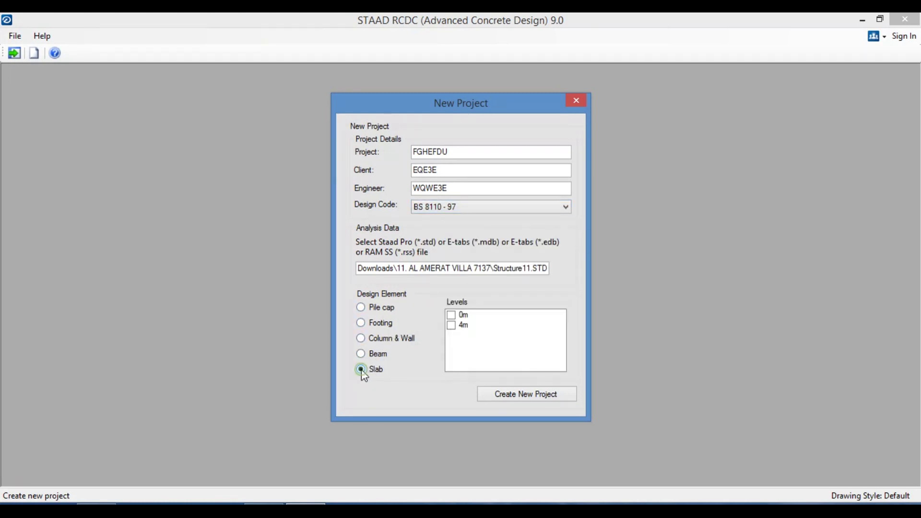
pyautogui.click(452, 326)
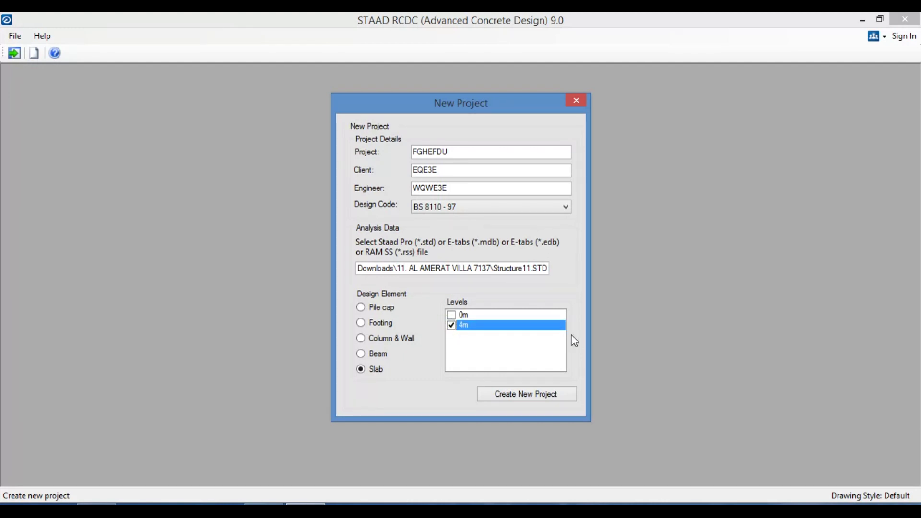
pyautogui.click(519, 393)
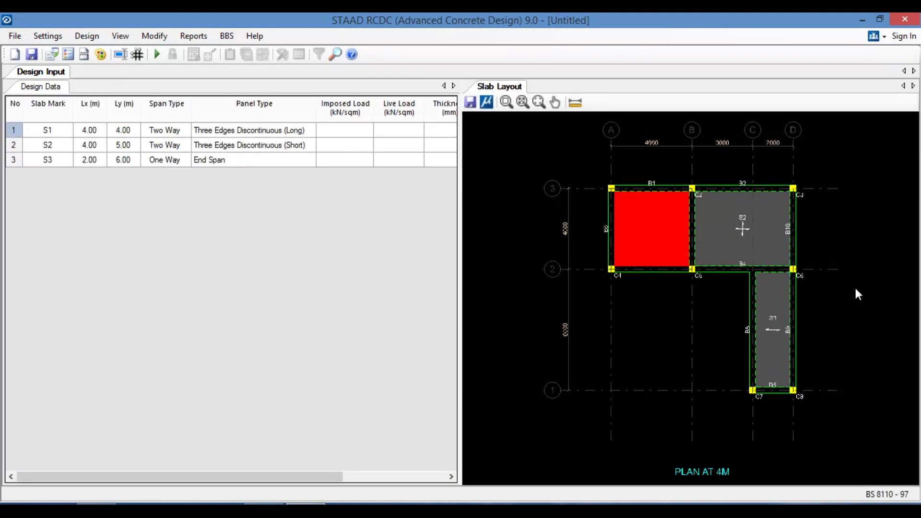
# Step: Highlight slabs S2 and S3 on the zoomed 4m slab layout, then pick slab S1
pyautogui.scroll(2, 856, 309)
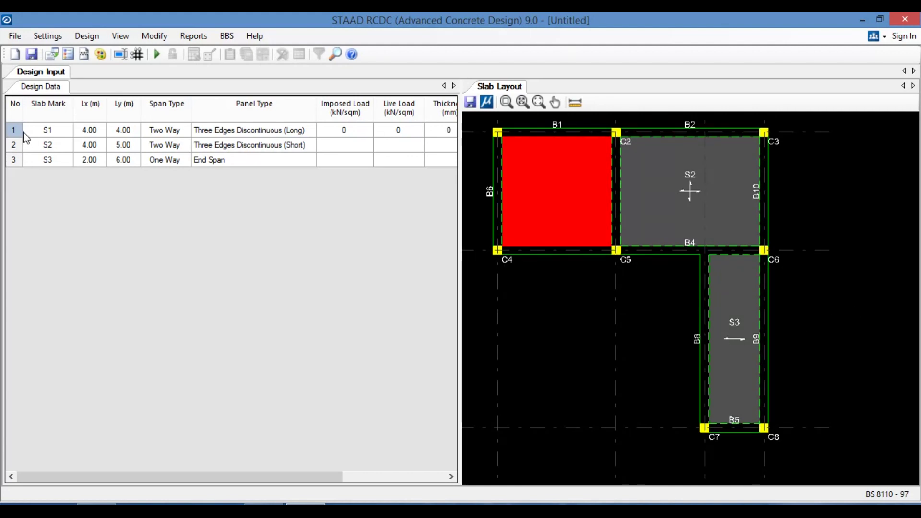
pyautogui.click(15, 145)
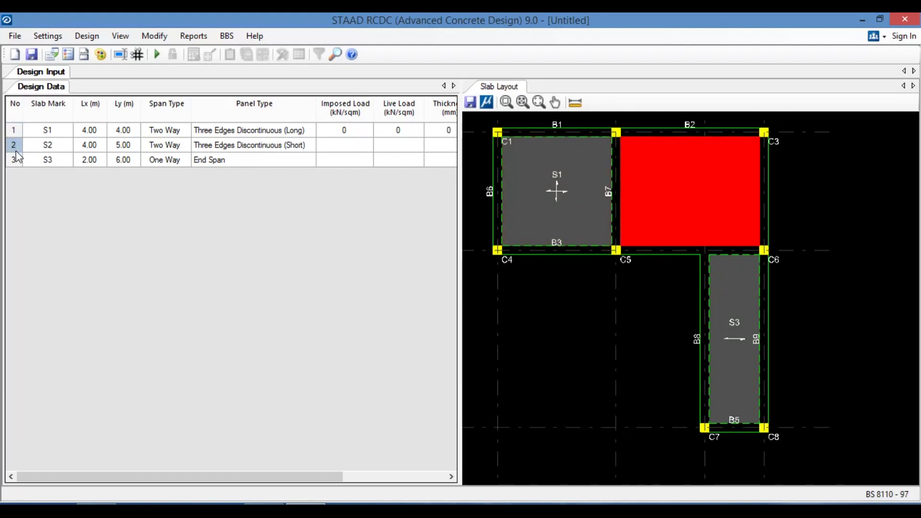
pyautogui.click(14, 161)
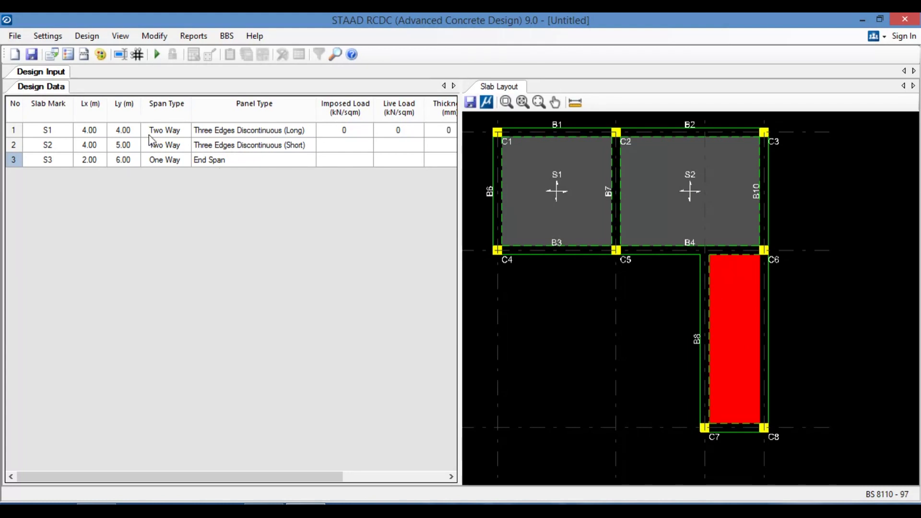
pyautogui.click(17, 145)
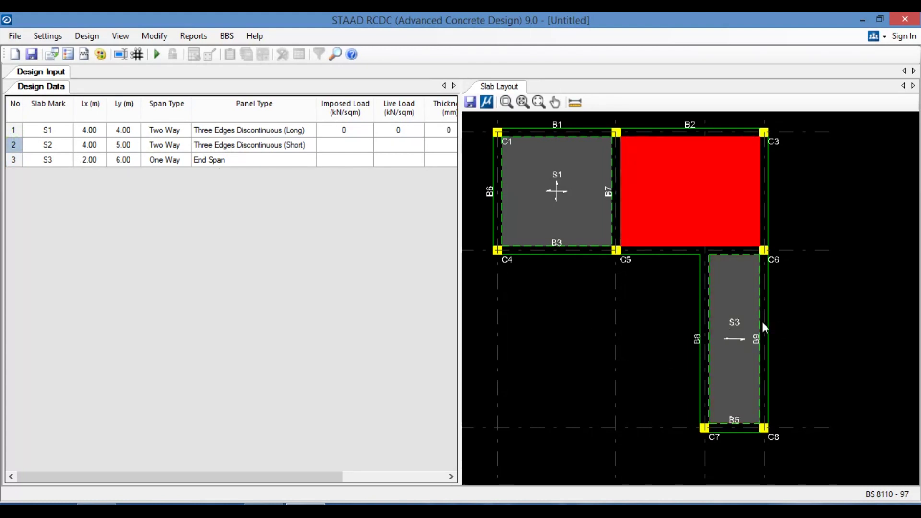
pyautogui.click(574, 206)
# Step: Set slab S1 to Three Edges Discontinuous (Long) and S2 to Three Edges Discontinuous (Short)
pyautogui.rightClick(574, 206)
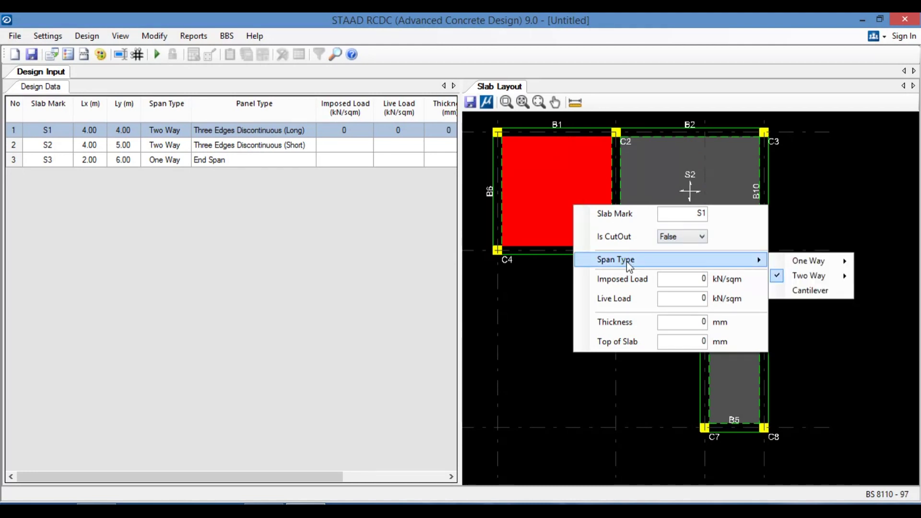
pyautogui.moveTo(614, 259)
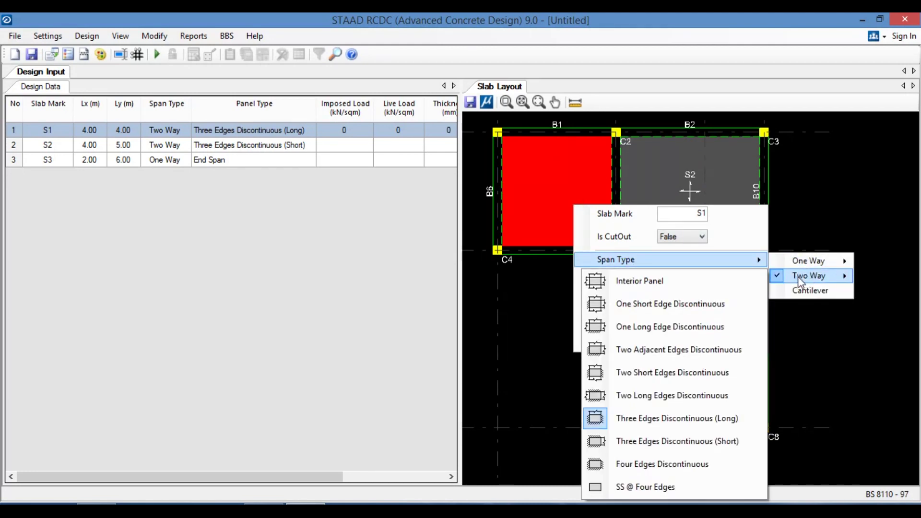
pyautogui.moveTo(808, 275)
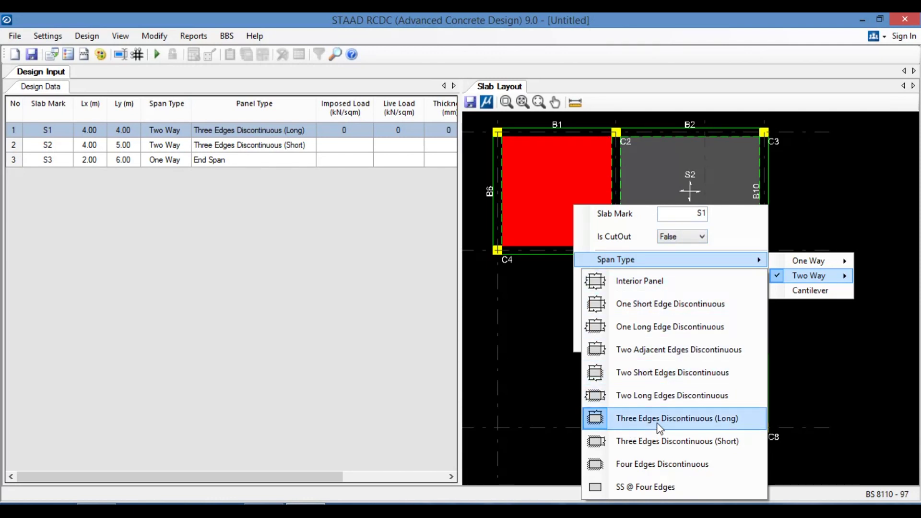
pyautogui.click(688, 419)
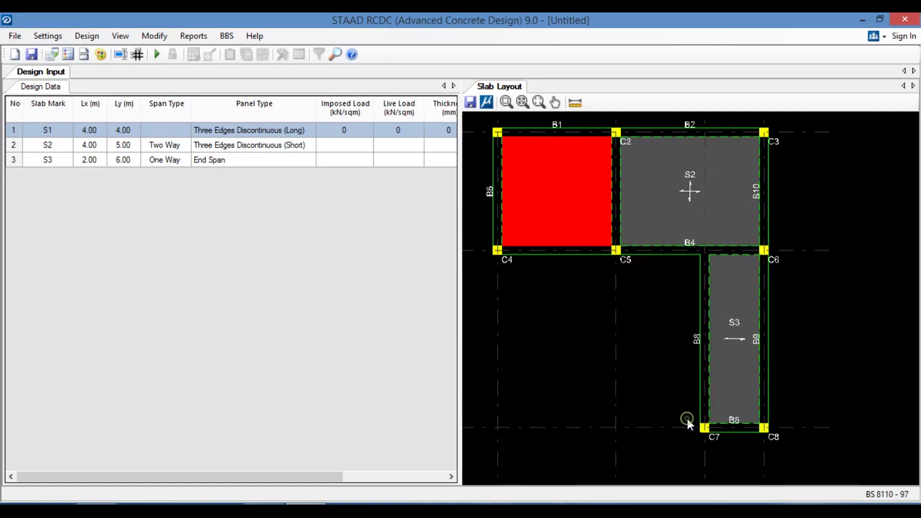
pyautogui.click(732, 208)
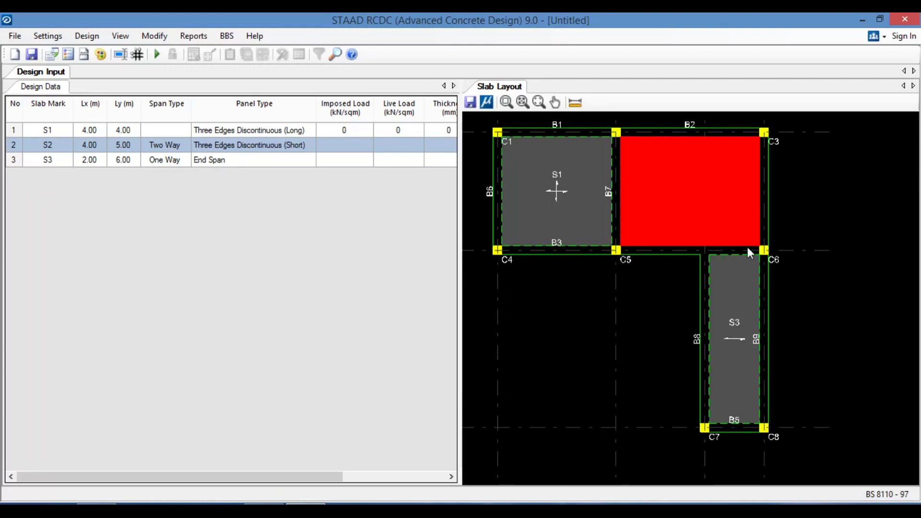
pyautogui.rightClick(721, 220)
pyautogui.moveTo(820, 252)
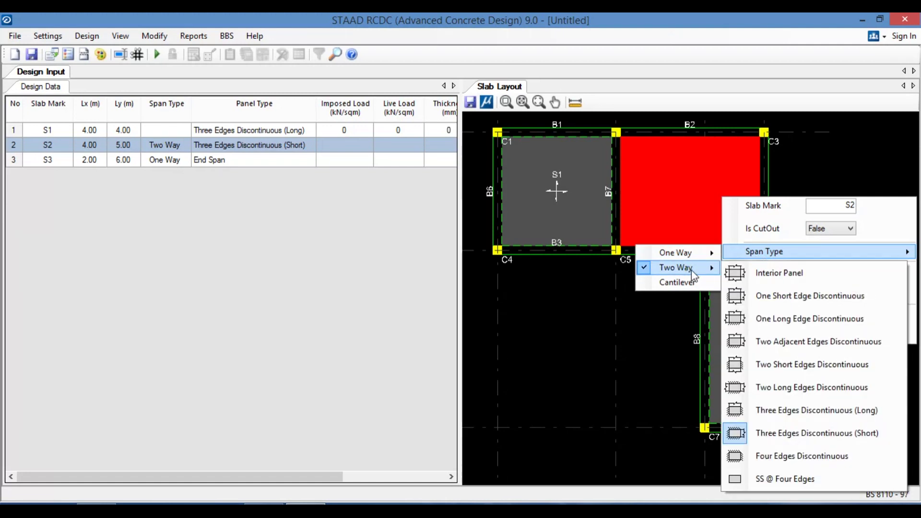
pyautogui.moveTo(675, 267)
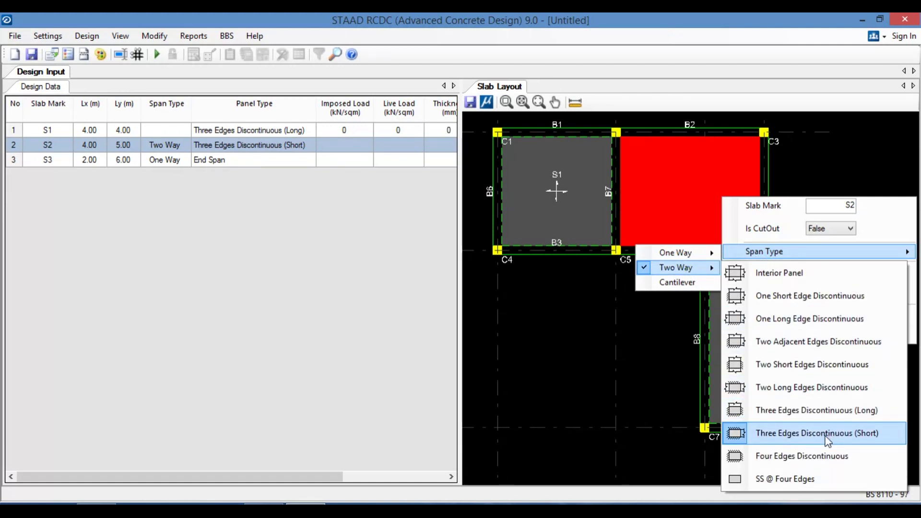
pyautogui.click(827, 438)
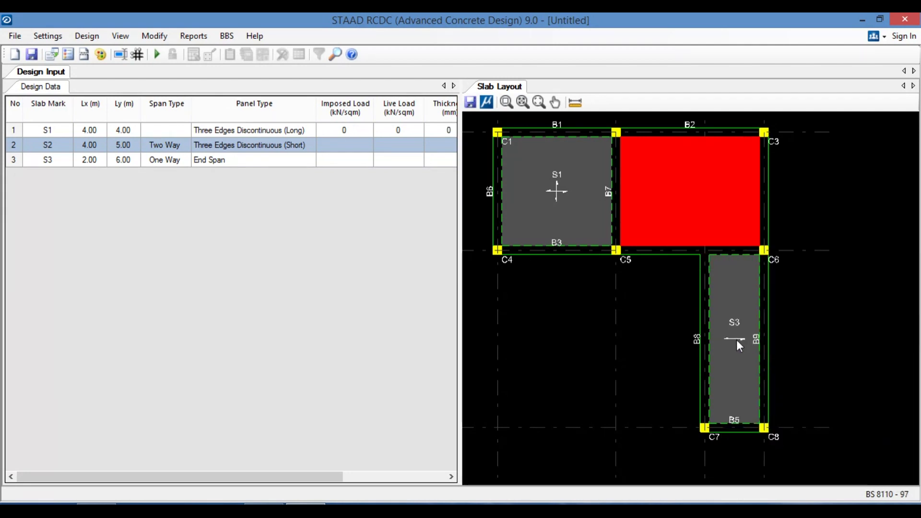
# Step: Make slab S3 a one-way End Span
pyautogui.click(745, 360)
pyautogui.rightClick(739, 358)
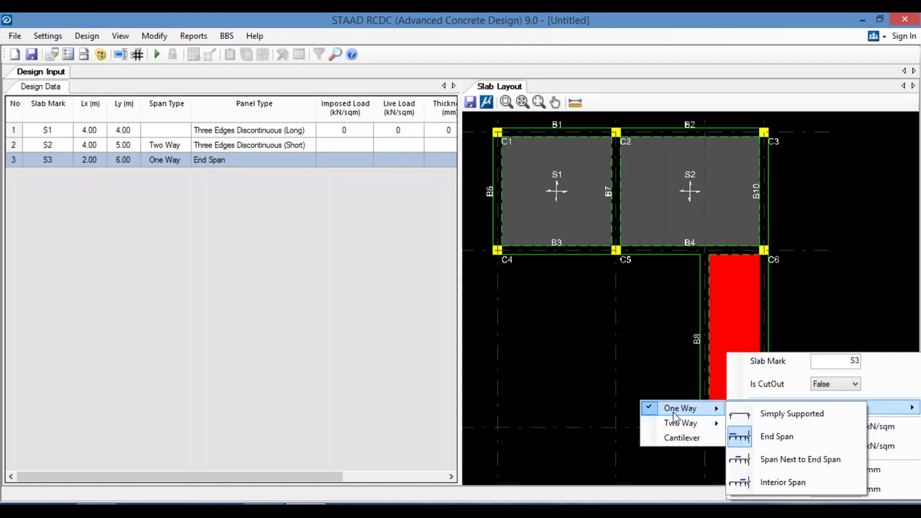
pyautogui.moveTo(680, 408)
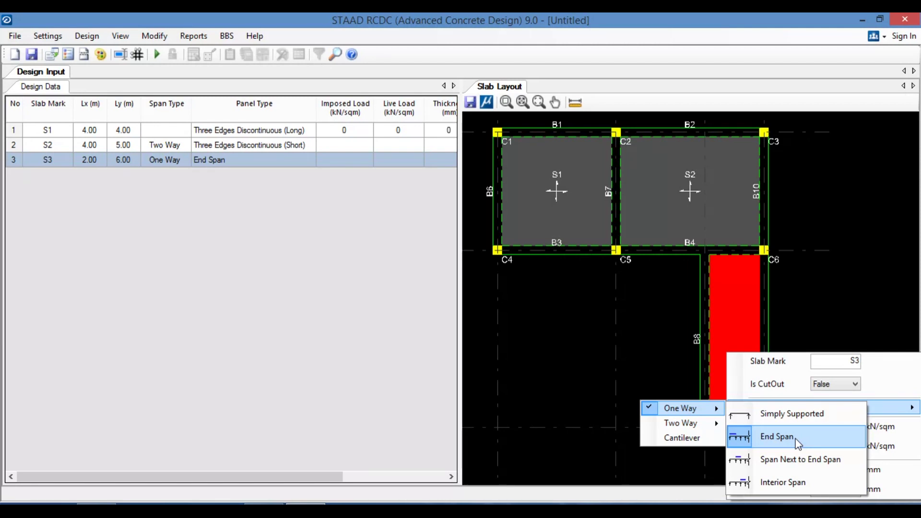
pyautogui.click(796, 442)
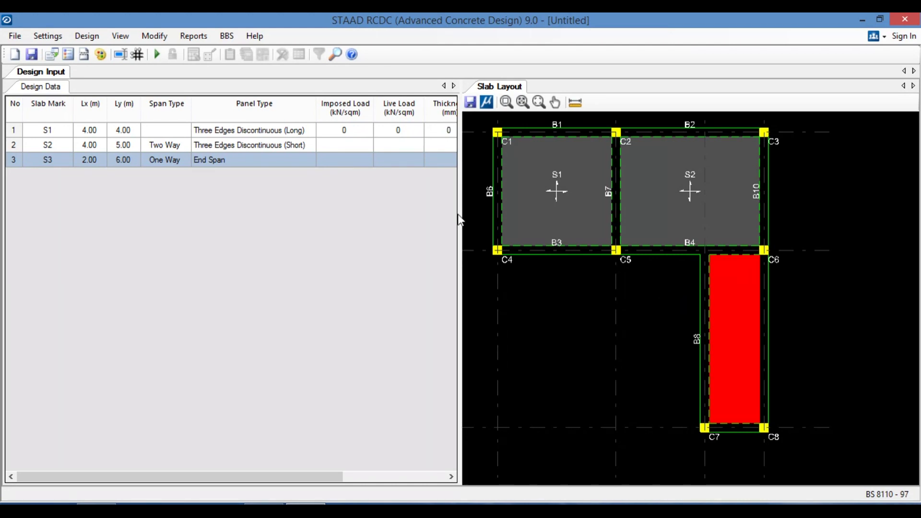
pyautogui.click(418, 236)
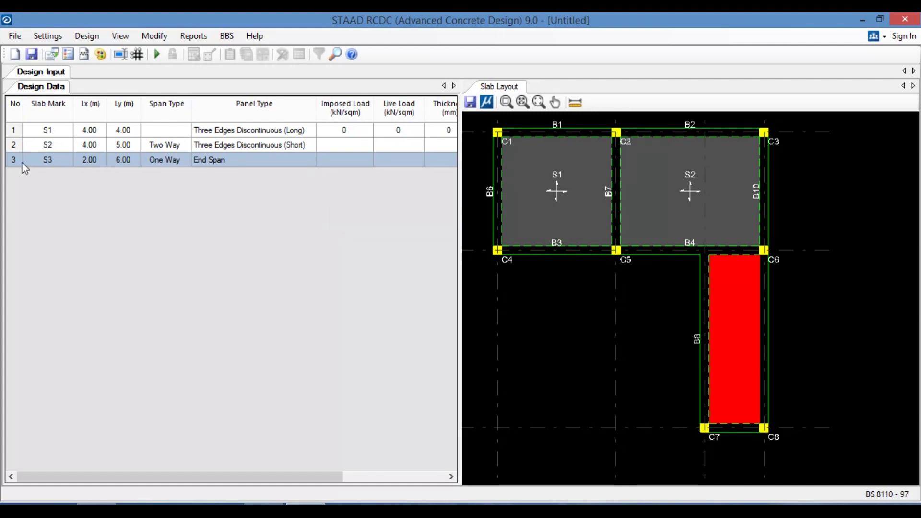
# Step: Give slab S1 imposed load 6, live load 2 and thickness 150
pyautogui.click(19, 128)
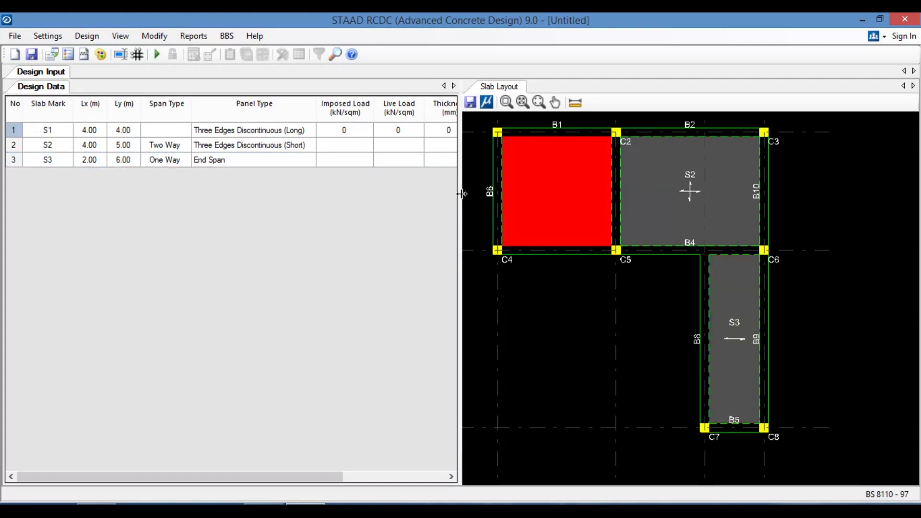
pyautogui.moveTo(459, 199); pyautogui.dragTo(585, 201)
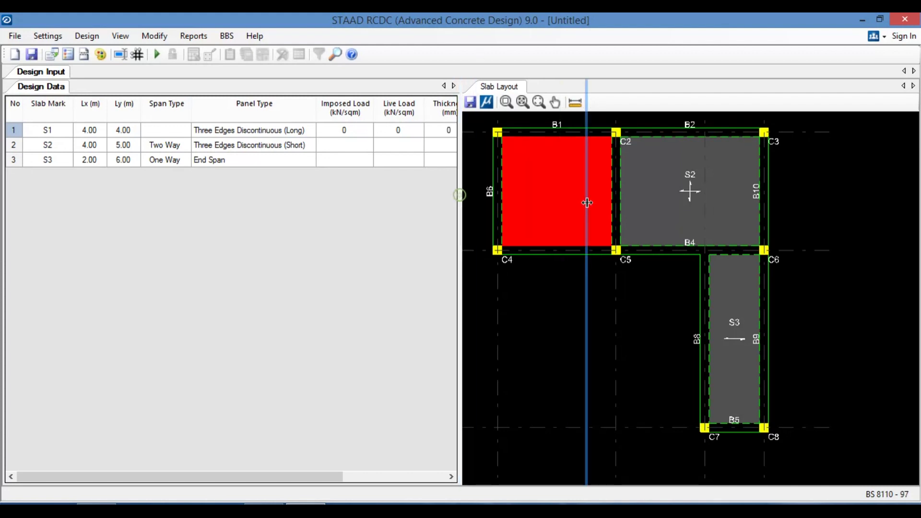
pyautogui.click(367, 136)
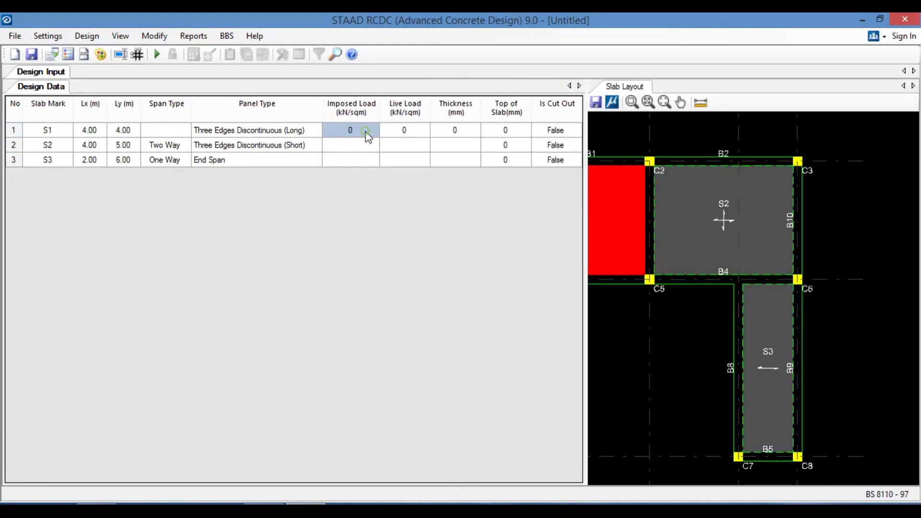
pyautogui.click(467, 133)
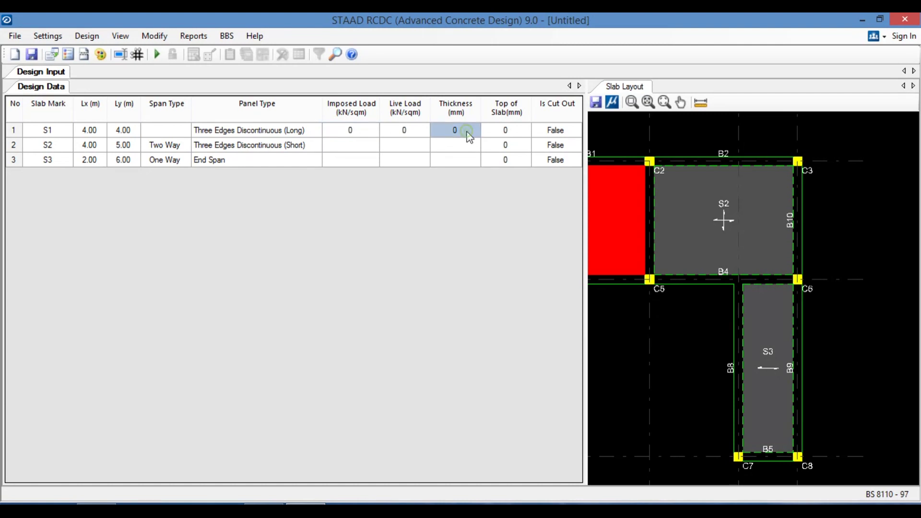
pyautogui.click(367, 138)
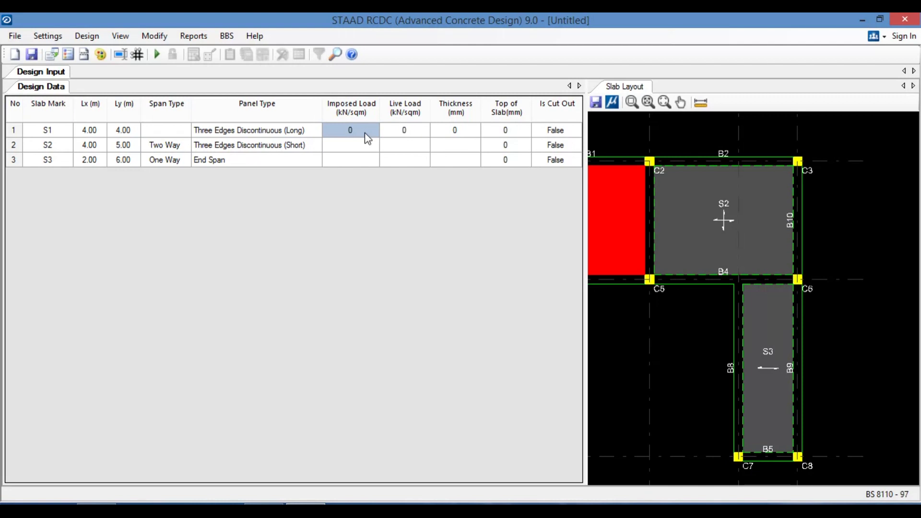
pyautogui.write('6')
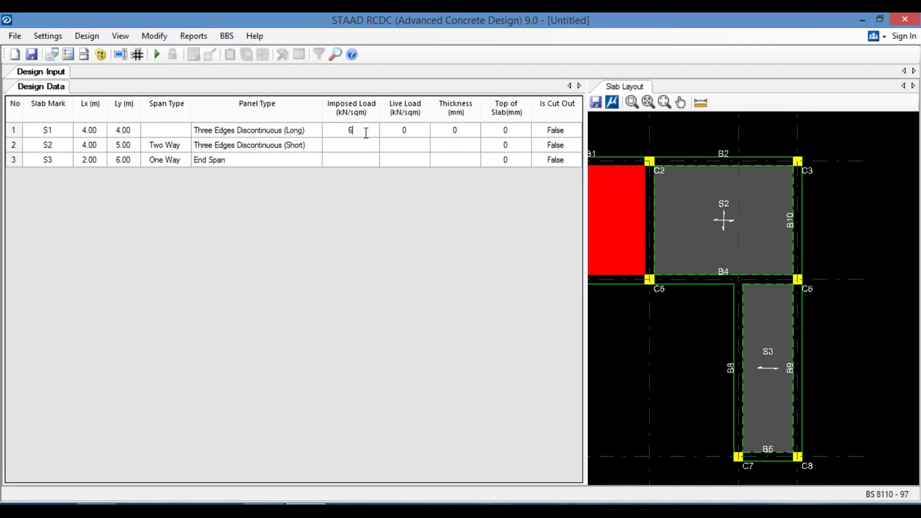
pyautogui.click(420, 128)
pyautogui.write('2')
pyautogui.click(470, 130)
pyautogui.write('150')
pyautogui.click(572, 131)
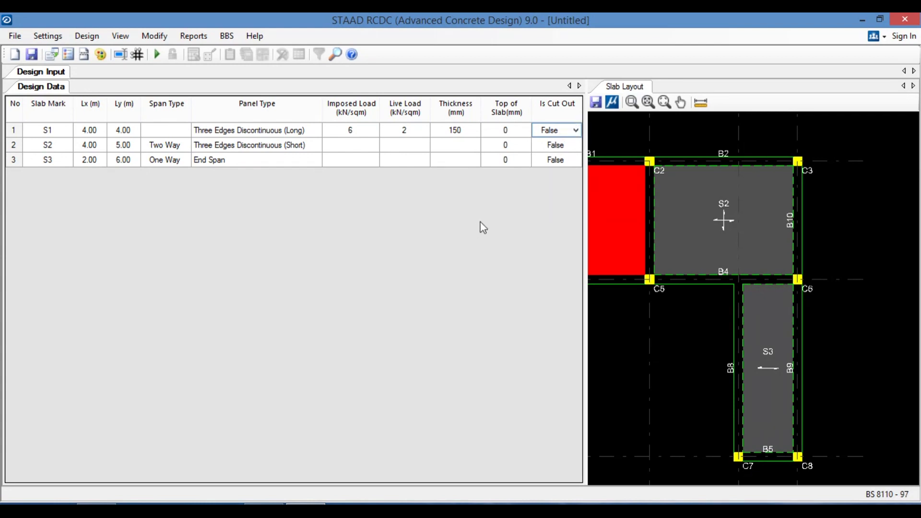
# Step: Copy S1's load and thickness values into slabs S2 and S3
pyautogui.moveTo(345, 129)
pyautogui.mouseDown()
pyautogui.moveTo(484, 141)
pyautogui.moveTo(459, 134)
pyautogui.mouseUp()
pyautogui.rightClick(458, 134)
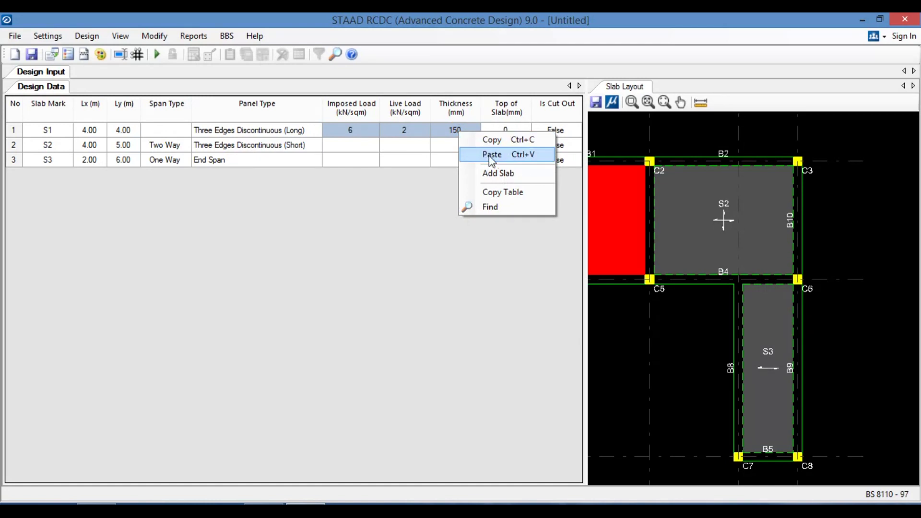
pyautogui.click(491, 140)
pyautogui.moveTo(356, 148); pyautogui.dragTo(463, 170)
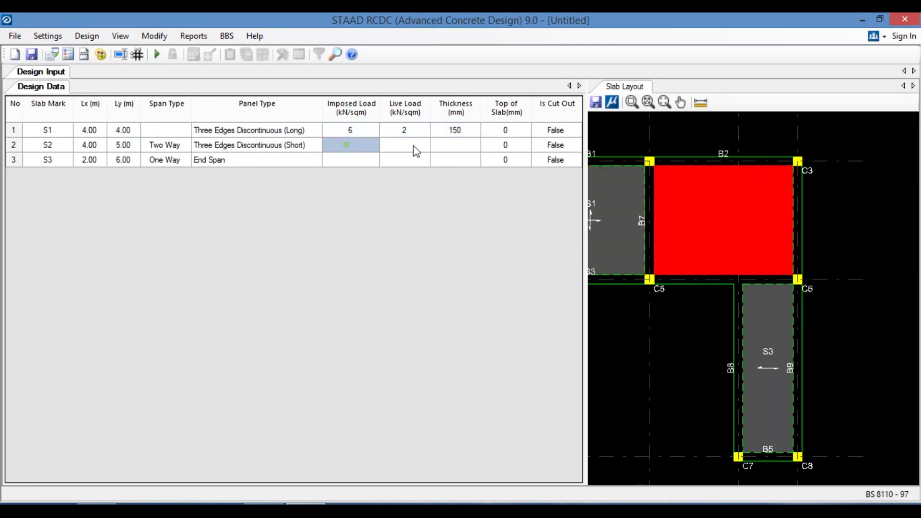
pyautogui.rightClick(462, 166)
pyautogui.click(480, 188)
# Step: Set slab S1's span type to Two Way
pyautogui.click(179, 127)
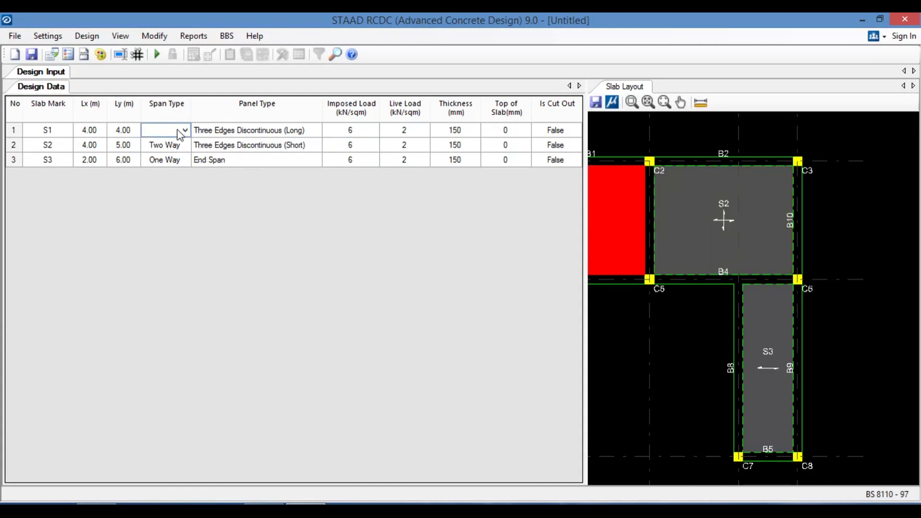
pyautogui.click(183, 129)
pyautogui.click(167, 150)
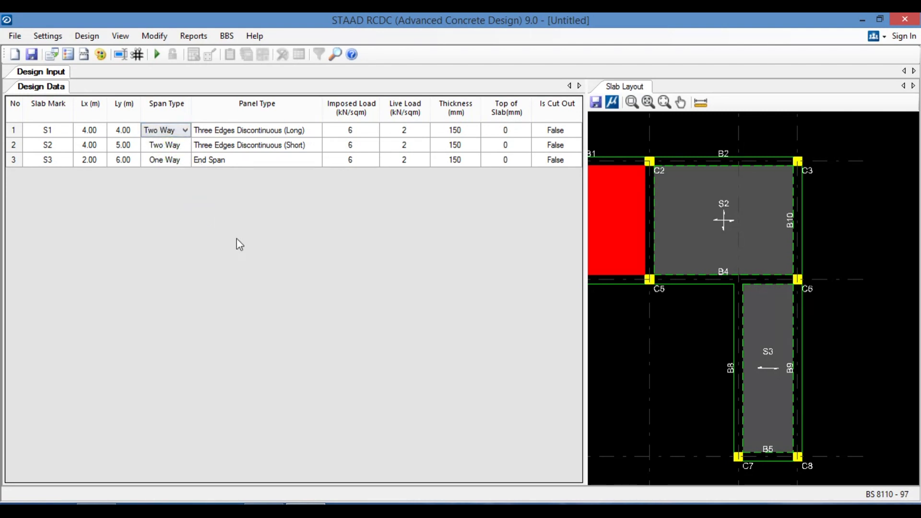
pyautogui.click(46, 36)
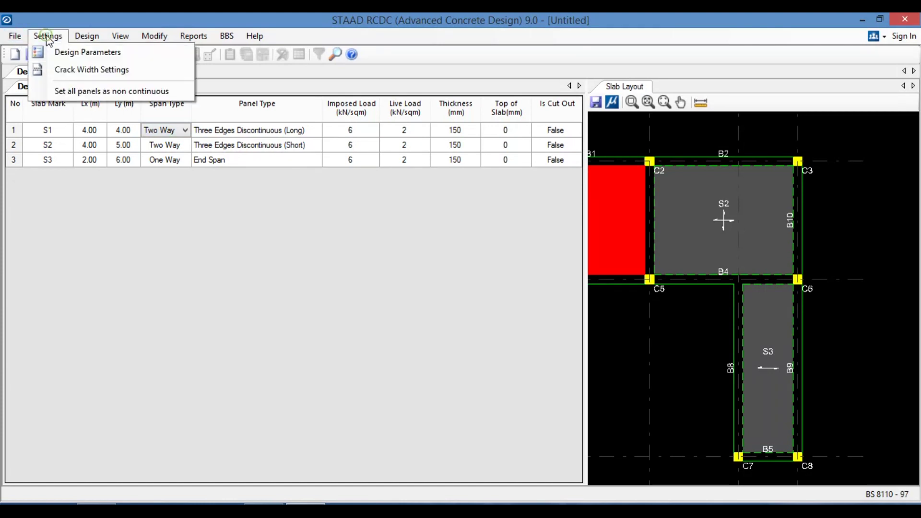
# Step: Set preferred rebar to 10 mm and bottom end and continuous support curtailment to L/5
pyautogui.click(84, 53)
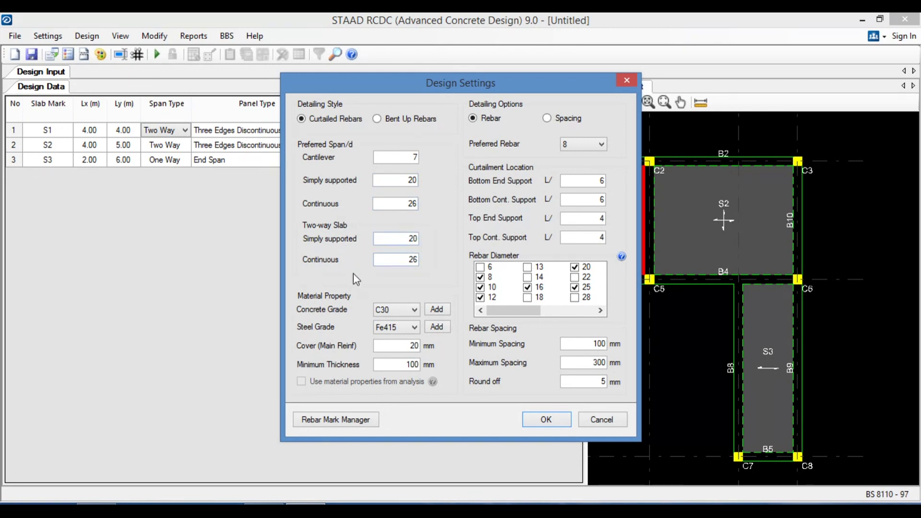
pyautogui.click(602, 145)
pyautogui.click(581, 165)
pyautogui.doubleClick(591, 181)
pyautogui.write('5')
pyautogui.doubleClick(599, 200)
pyautogui.write('5')
# Step: Choose C25 concrete, Fe460 steel and 150 mm maximum spacing
pyautogui.click(394, 309)
pyautogui.click(395, 339)
pyautogui.click(413, 327)
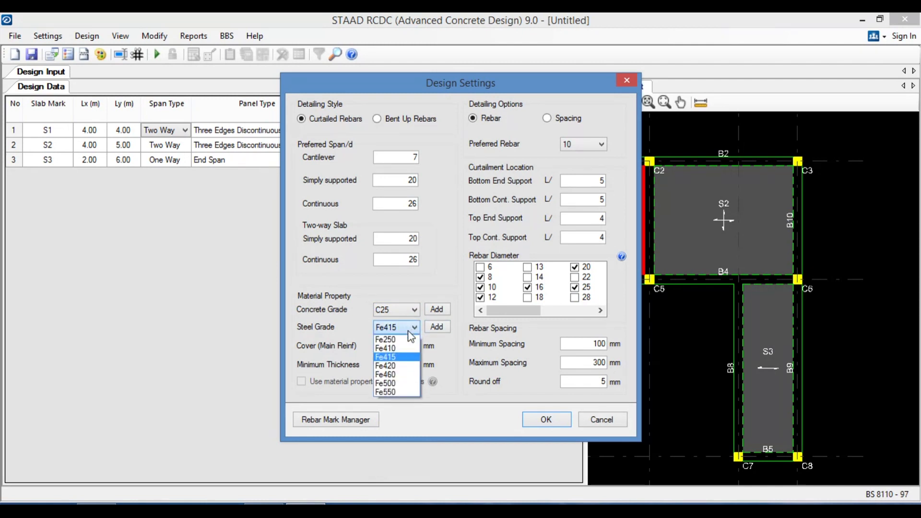
pyautogui.click(401, 380)
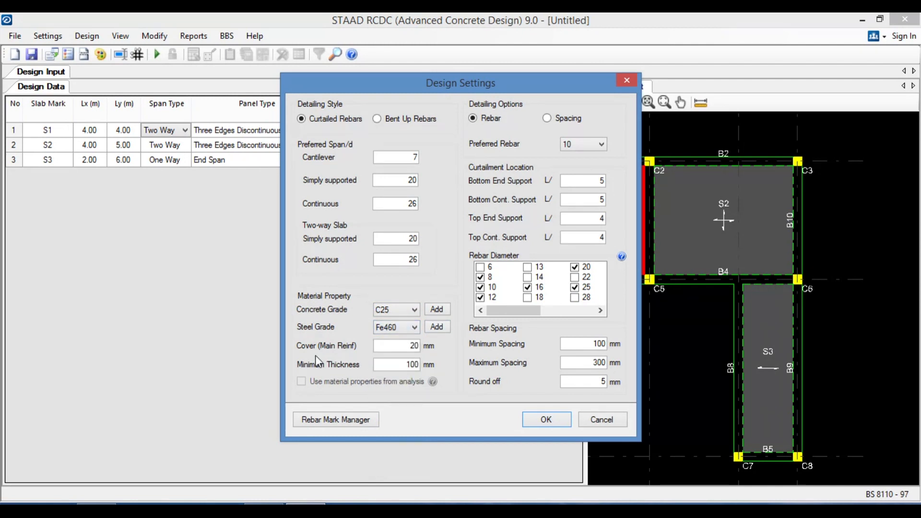
pyautogui.click(405, 346)
pyautogui.doubleClick(594, 363)
pyautogui.write('150')
# Step: Change the rebar mark prefix from T to Y and apply the design settings
pyautogui.click(348, 422)
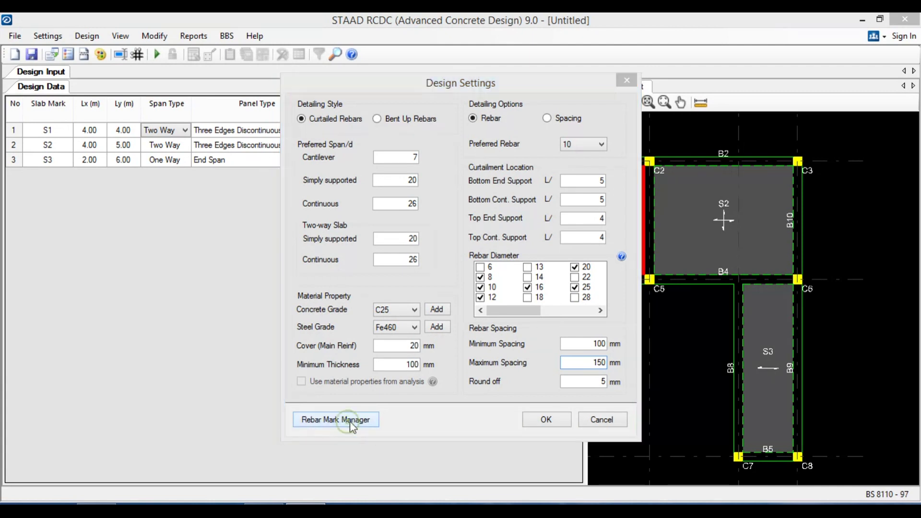
pyautogui.click(488, 219)
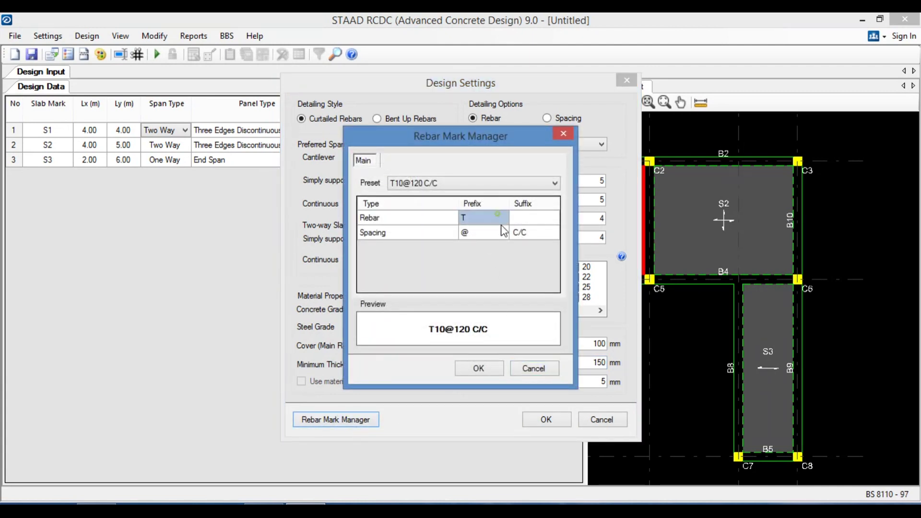
pyautogui.write('Y')
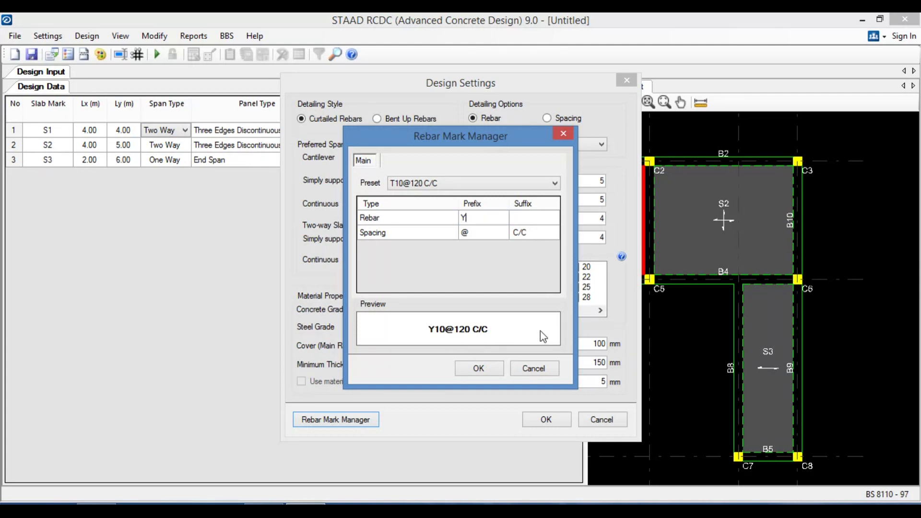
pyautogui.click(481, 369)
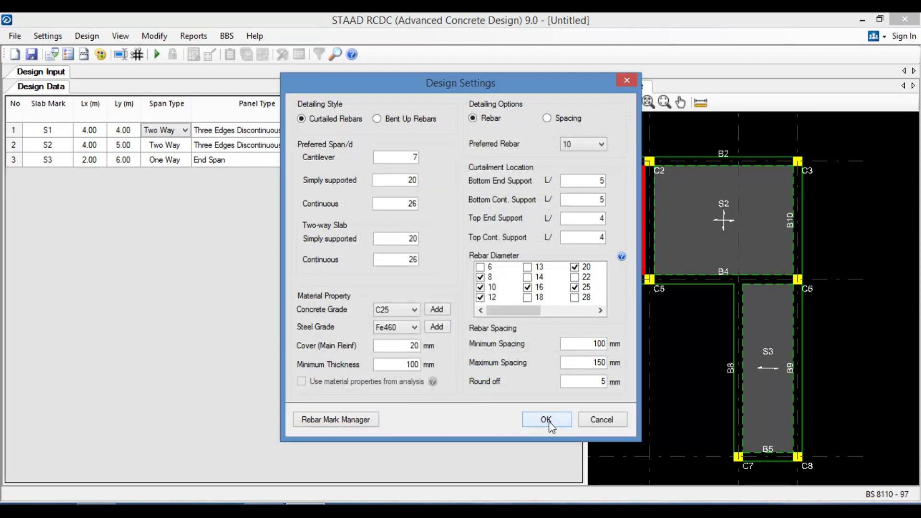
pyautogui.click(549, 422)
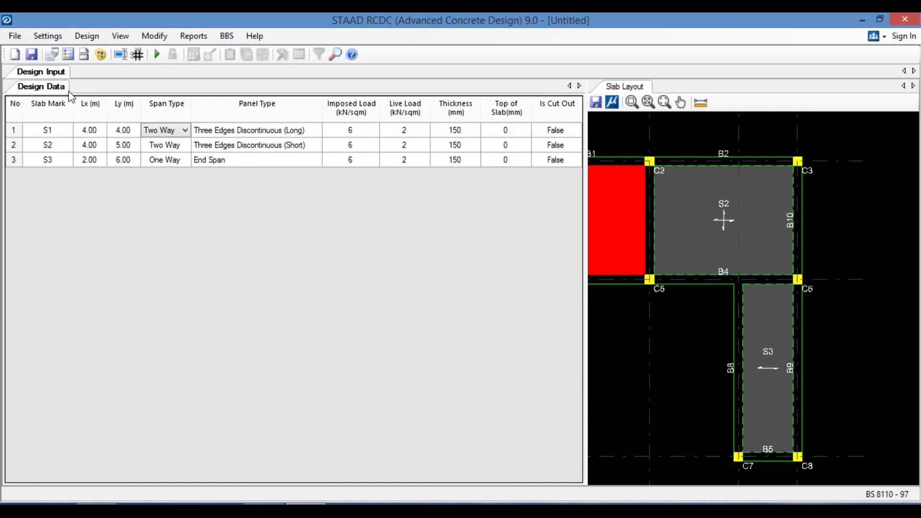
# Step: Run Auto Design on slabs S1–S3, producing Y10 @ 150 reinforcement
pyautogui.click(52, 38)
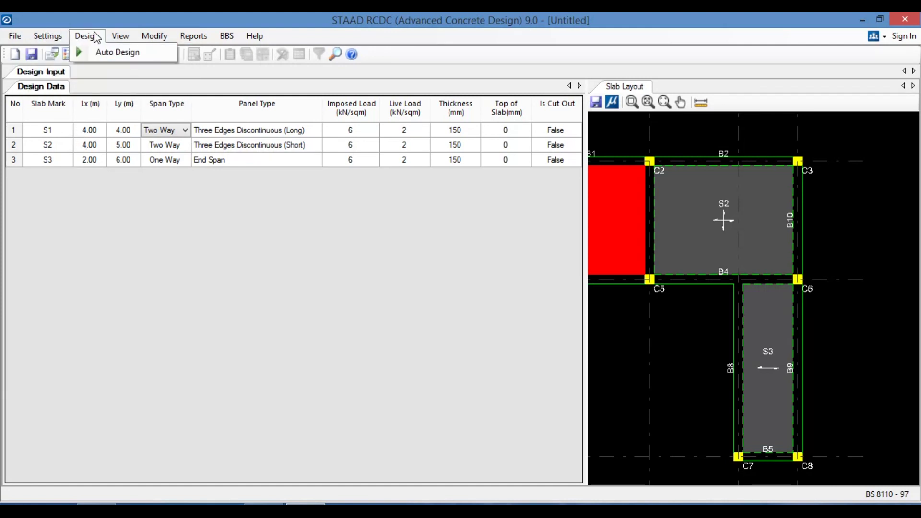
pyautogui.click(136, 51)
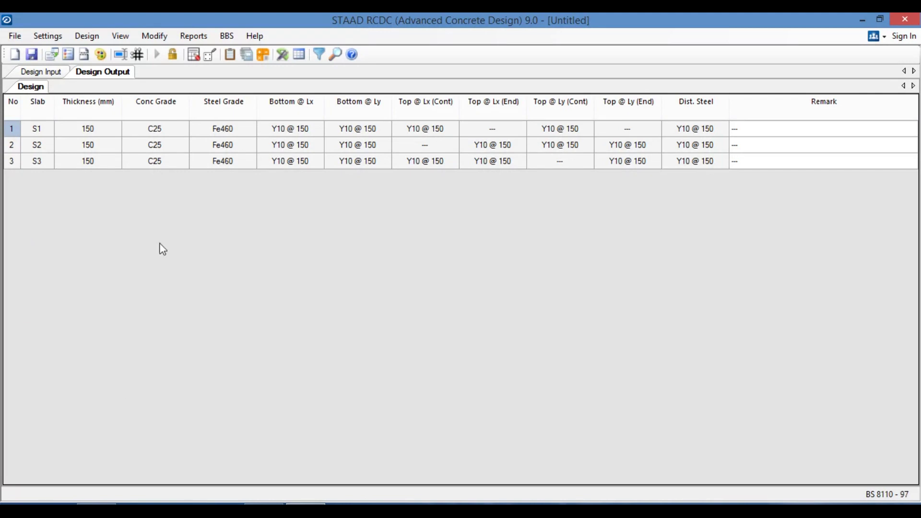
pyautogui.click(87, 36)
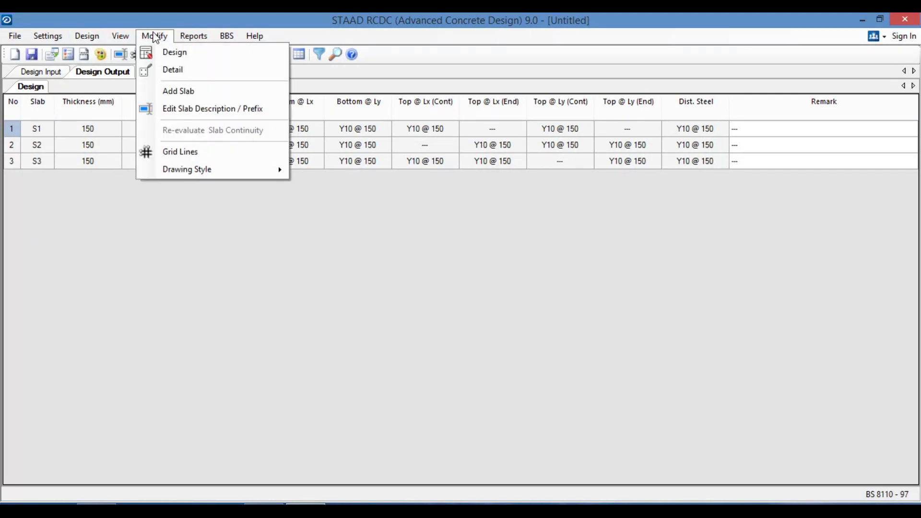
# Step: Generate the 4M slab text schedule, answering the grouping prompt, and review its Y10 @ 150 bars
pyautogui.click(196, 36)
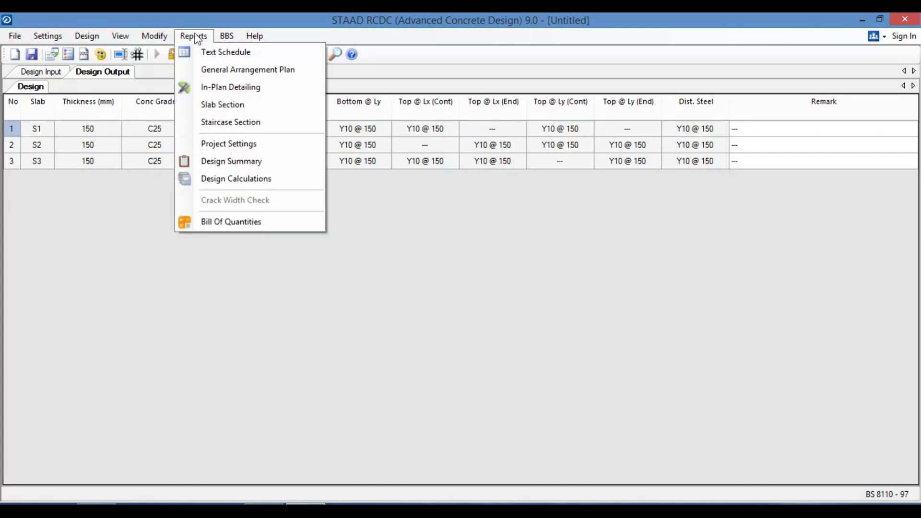
pyautogui.click(211, 51)
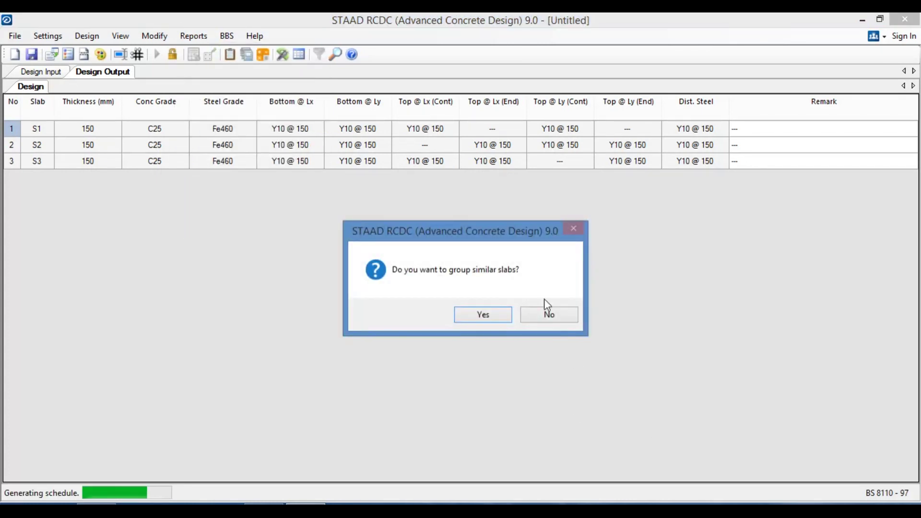
pyautogui.click(483, 315)
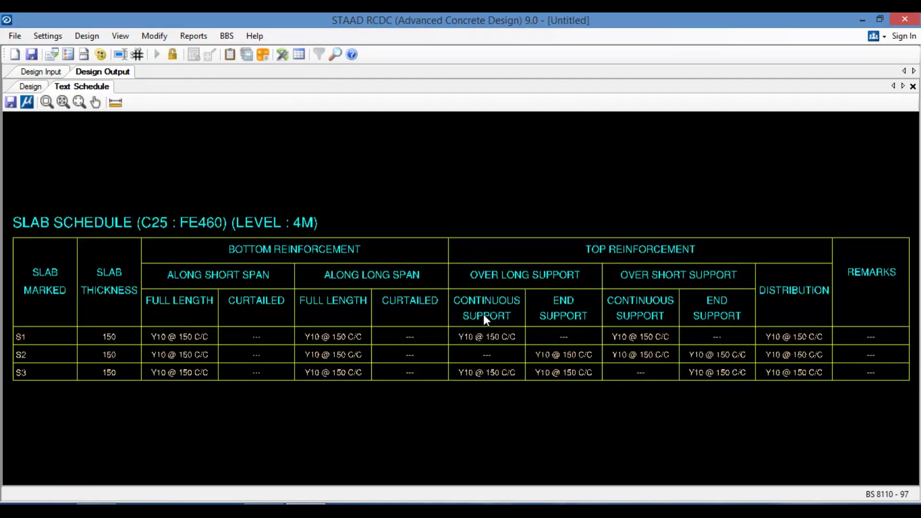
pyautogui.click(354, 418)
pyautogui.scroll(-2, 438, 259)
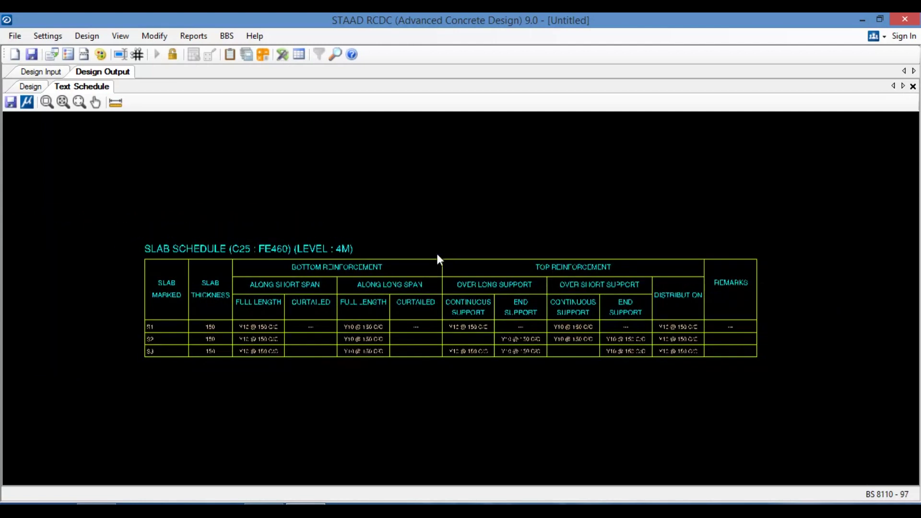
pyautogui.scroll(2, 315, 280)
pyautogui.scroll(-1, 282, 247)
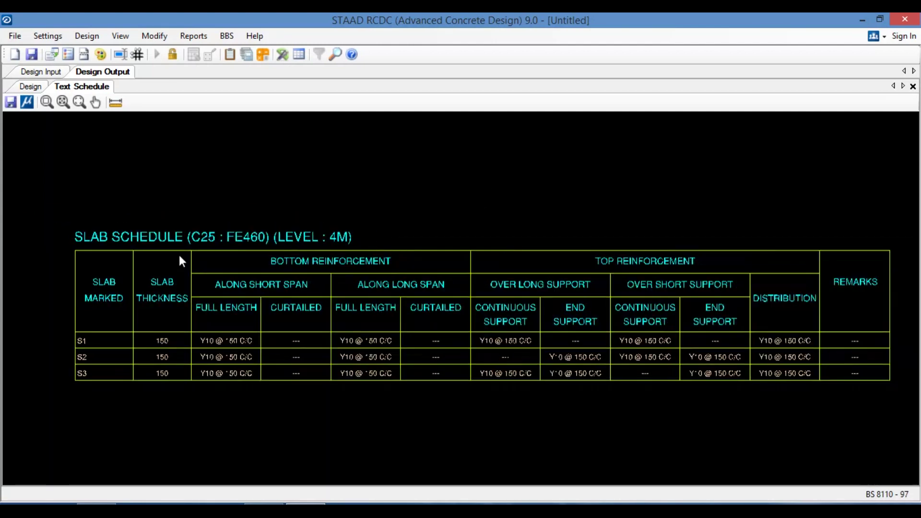
pyautogui.scroll(-2, 179, 259)
pyautogui.scroll(2, 119, 296)
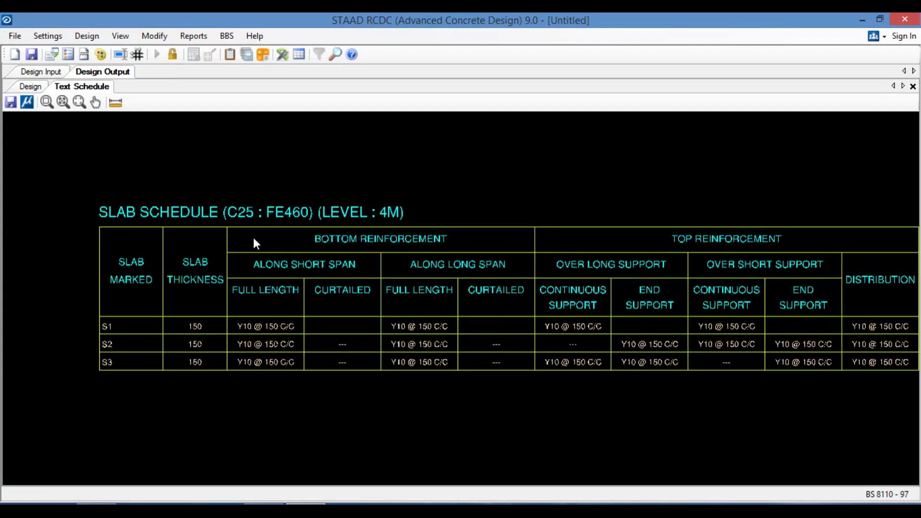
pyautogui.scroll(-1, 137, 299)
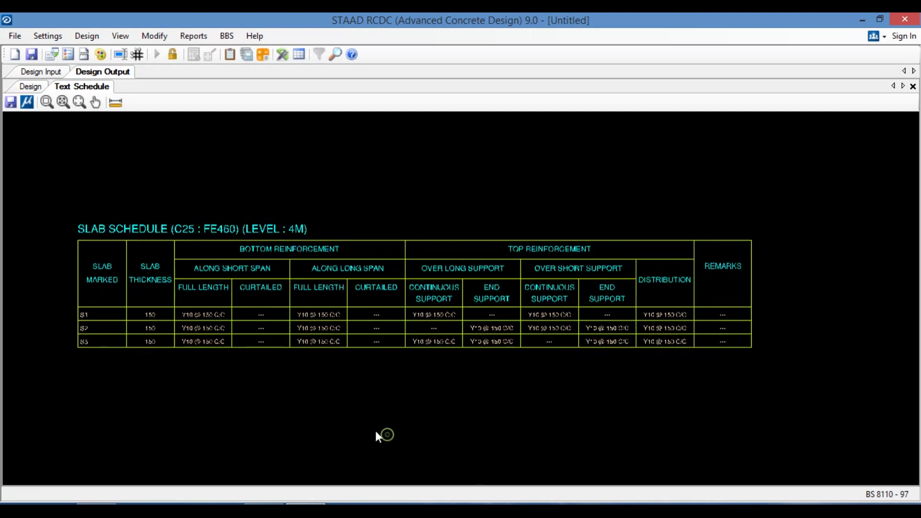
pyautogui.click(11, 102)
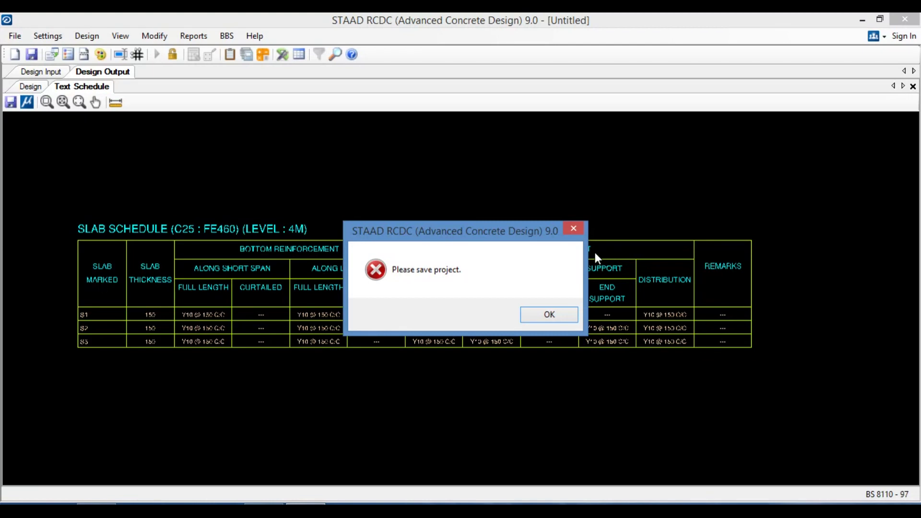
# Step: Save the project and export the slab schedule to Downloads as DXF 'TEXT SCH'
pyautogui.click(574, 228)
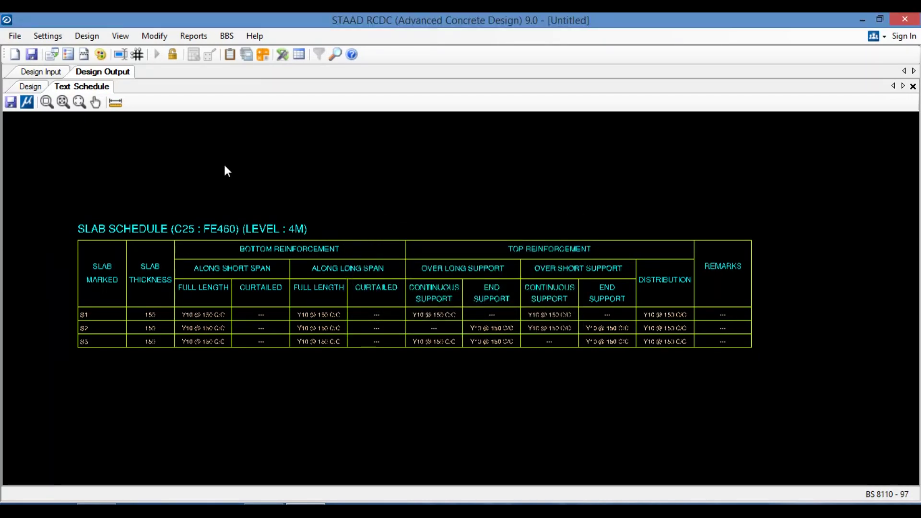
pyautogui.click(31, 53)
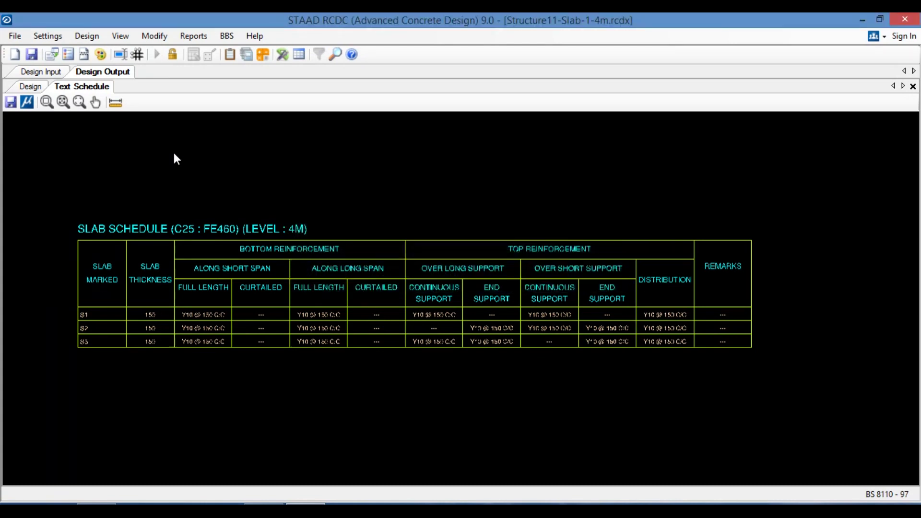
pyautogui.click(11, 102)
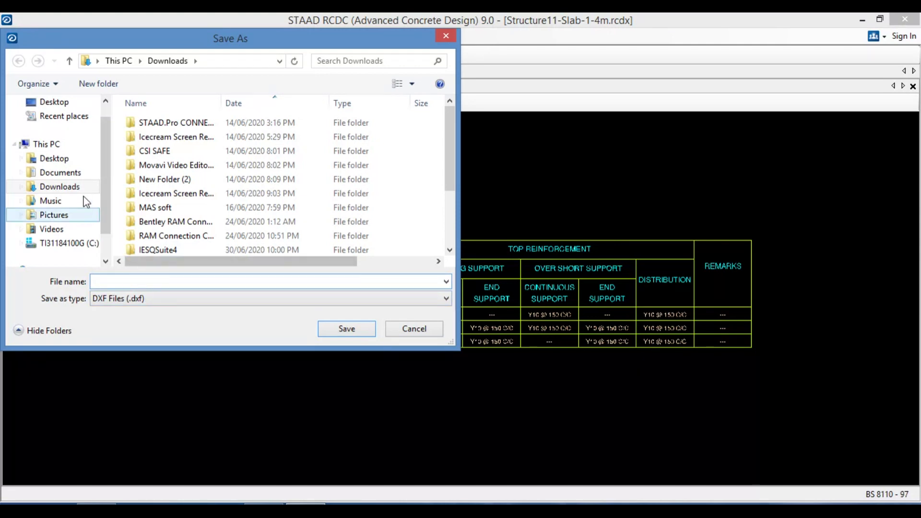
pyautogui.click(61, 187)
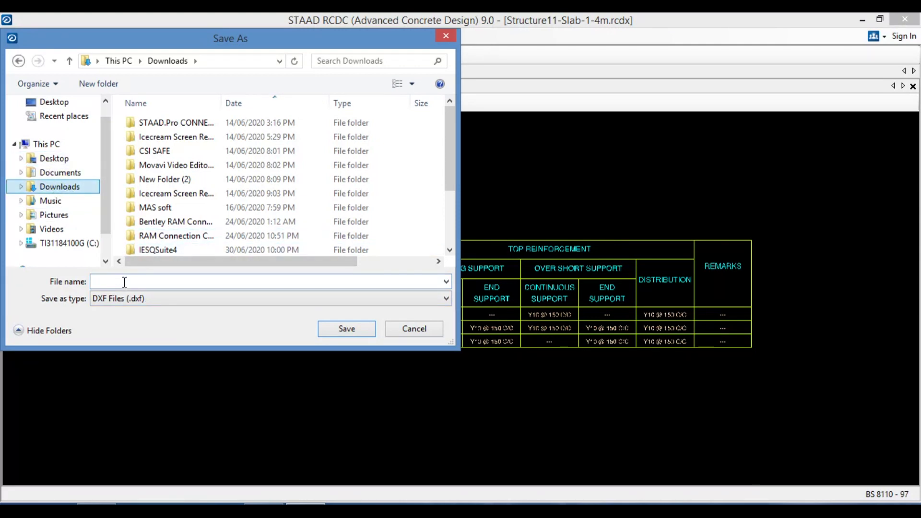
pyautogui.click(125, 281)
pyautogui.write('TEX')
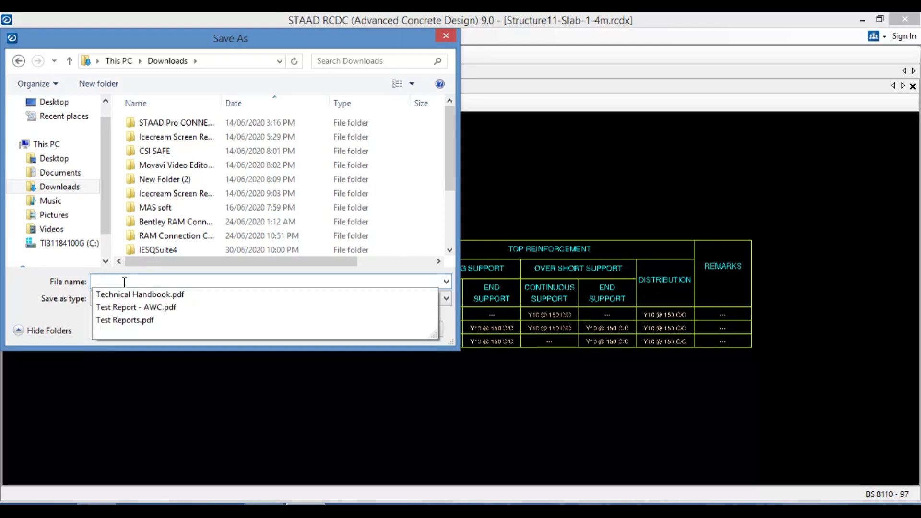
pyautogui.write('T SCH')
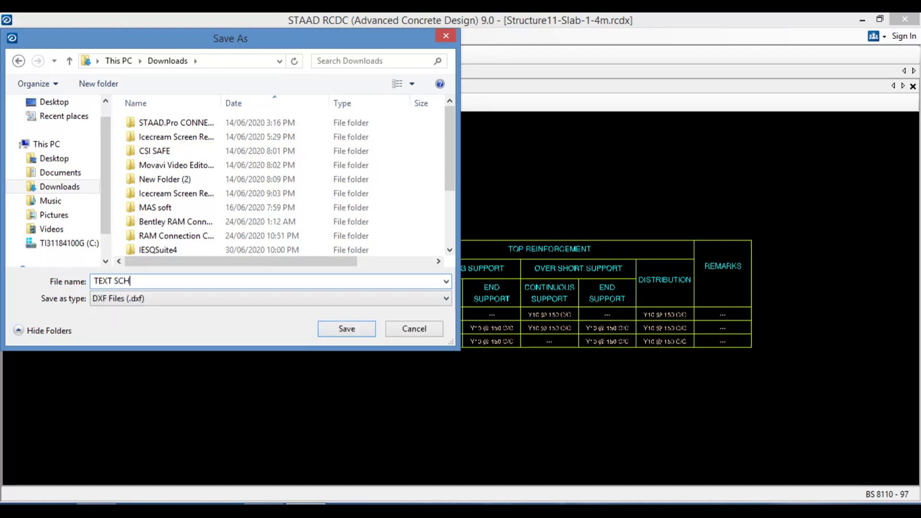
pyautogui.click(345, 330)
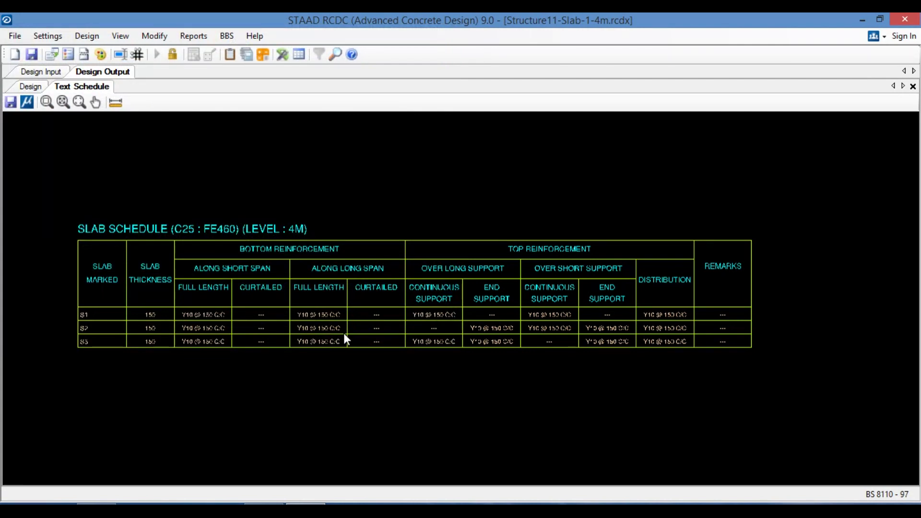
pyautogui.click(193, 35)
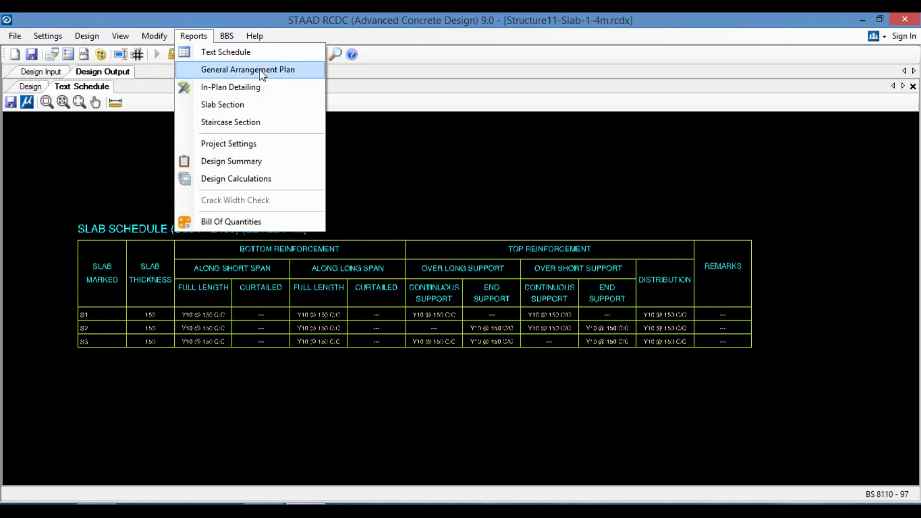
# Step: Generate the General Arrangement Plan of slabs S1–S3 and zoom around to inspect it
pyautogui.click(304, 68)
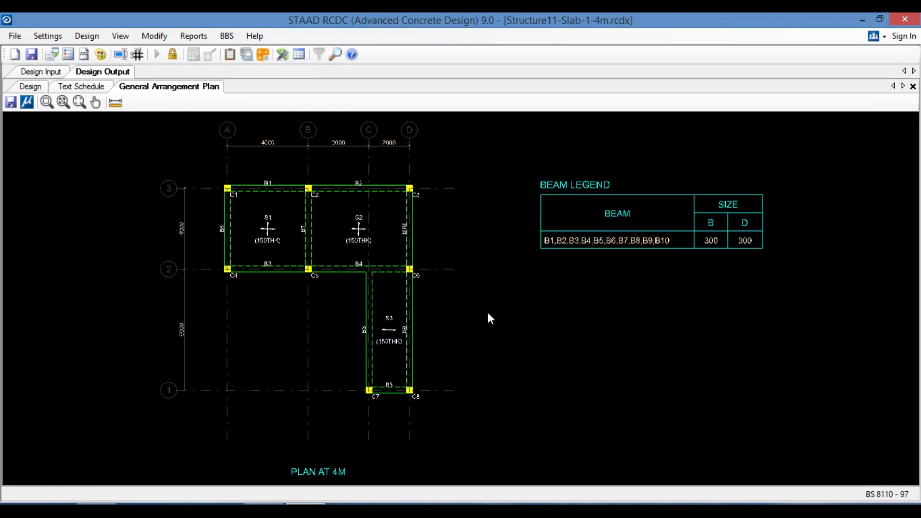
pyautogui.scroll(2, 744, 236)
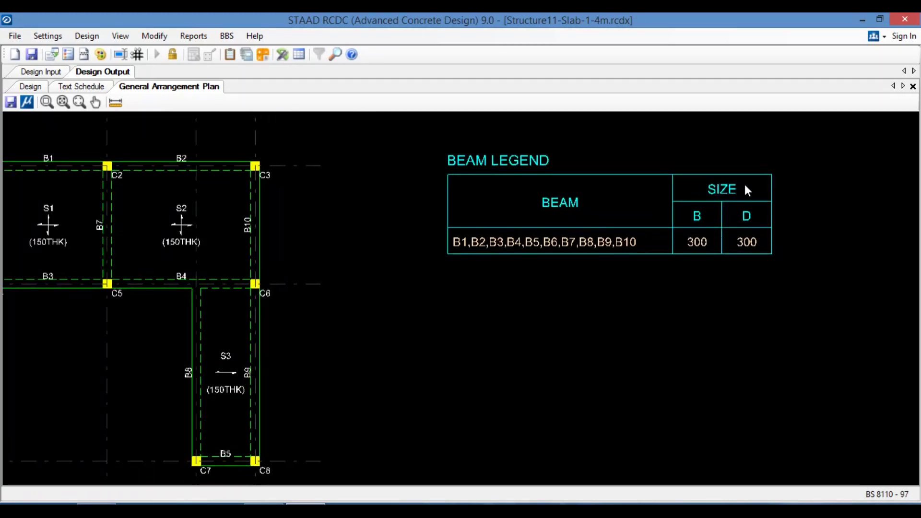
pyautogui.scroll(-3, 753, 247)
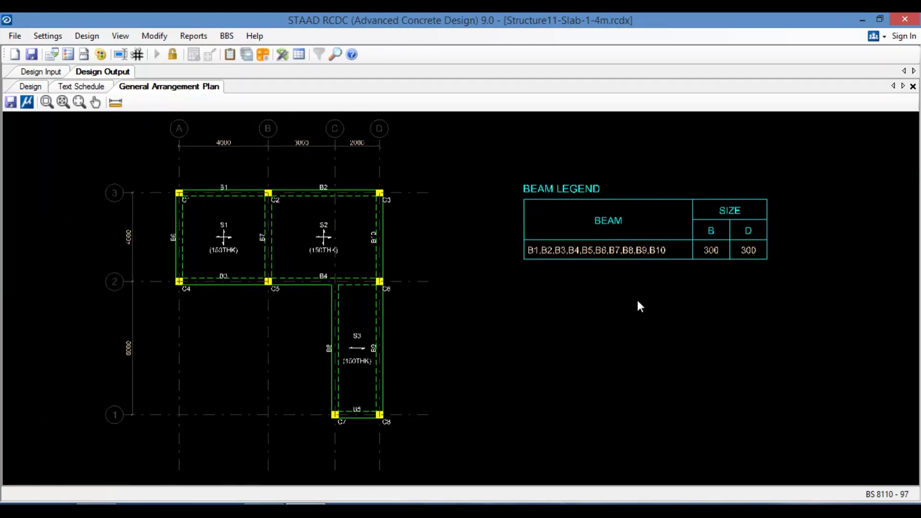
pyautogui.scroll(5, 232, 279)
pyautogui.scroll(3, 366, 242)
pyautogui.scroll(1, 367, 242)
pyautogui.scroll(-2, 408, 214)
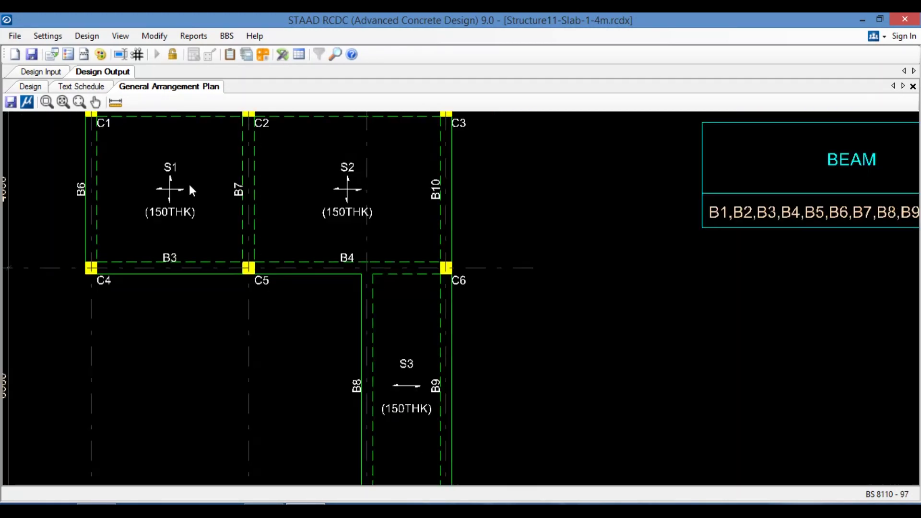
pyautogui.scroll(-1, 444, 437)
pyautogui.scroll(1, 445, 378)
pyautogui.scroll(-2, 340, 368)
pyautogui.scroll(3, 336, 370)
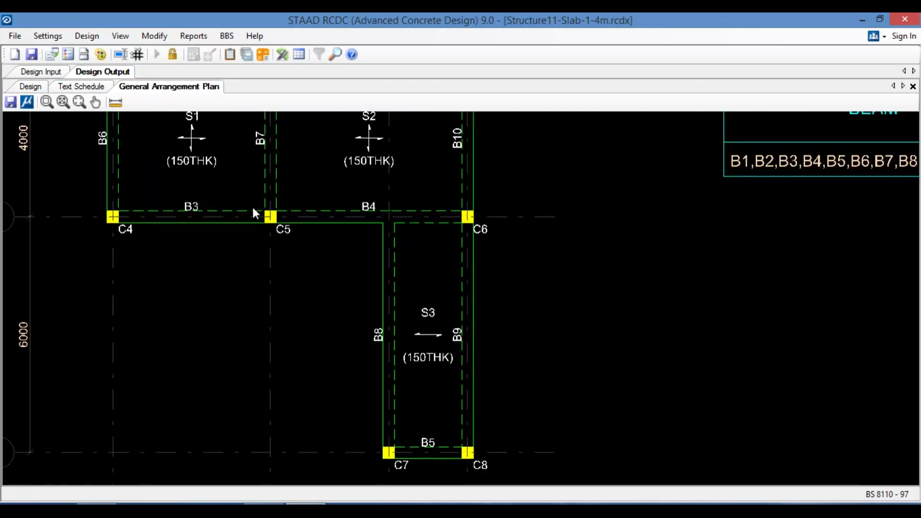
pyautogui.scroll(-2, 252, 205)
# Step: Export the General Arrangement Plan as a DXF named GA
pyautogui.click(10, 102)
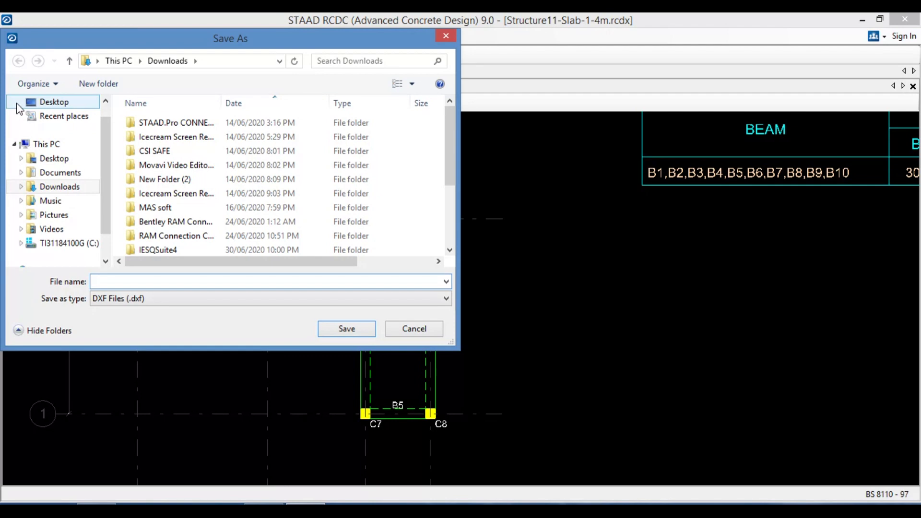
pyautogui.write('GA')
pyautogui.click(354, 332)
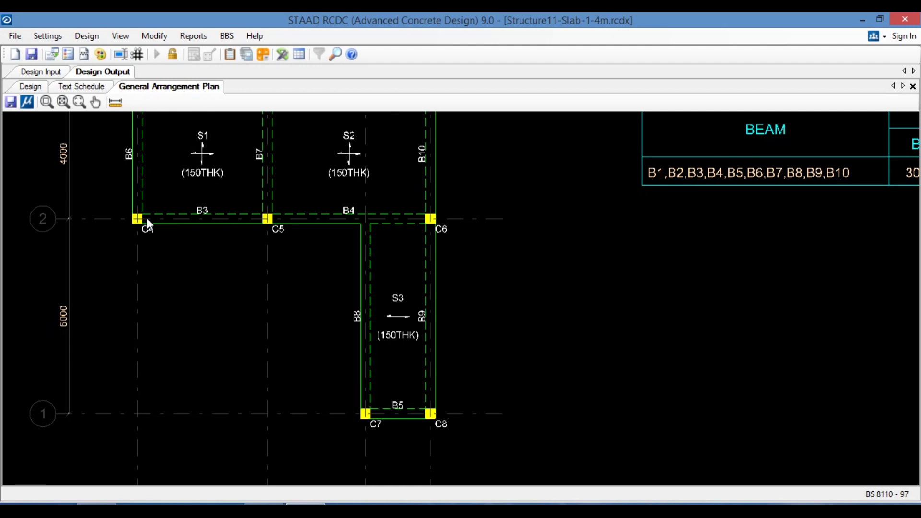
# Step: Generate the in-plan reinforcement detailing drawings and zoom in to check the Y10@150 bars
pyautogui.click(197, 36)
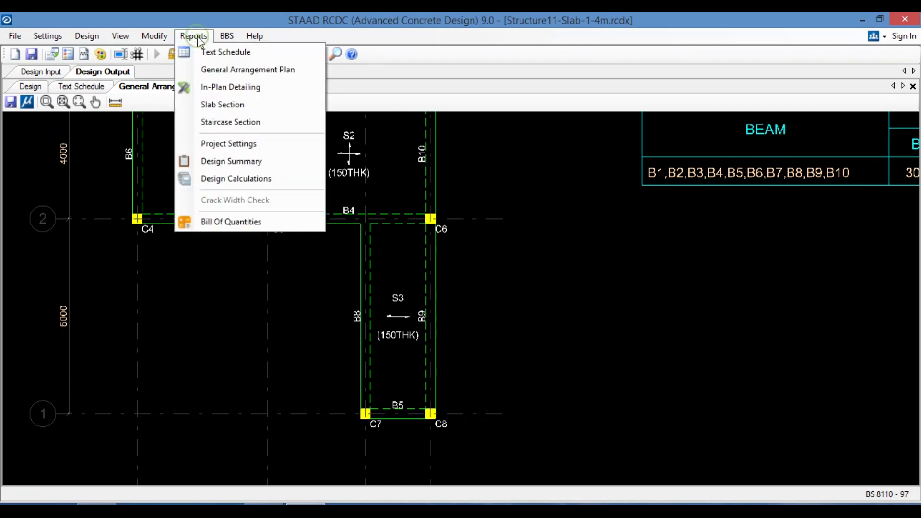
pyautogui.click(251, 89)
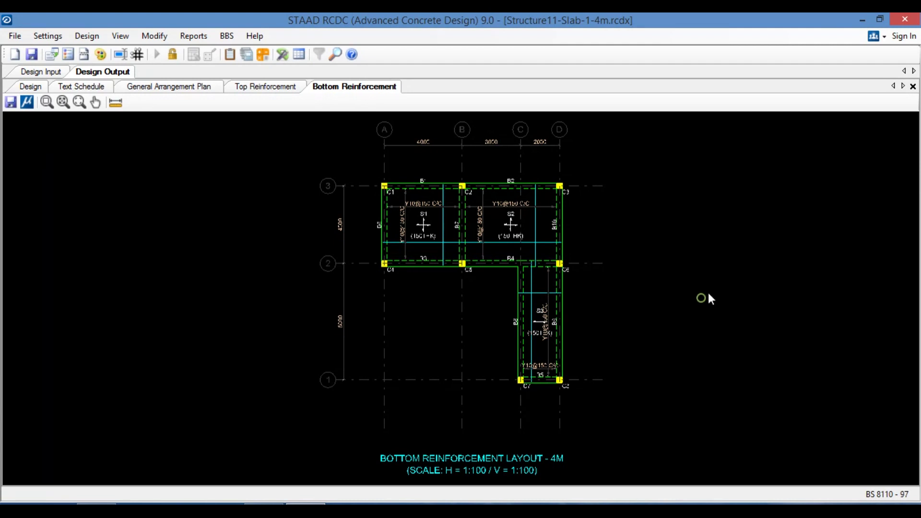
pyautogui.scroll(3, 502, 259)
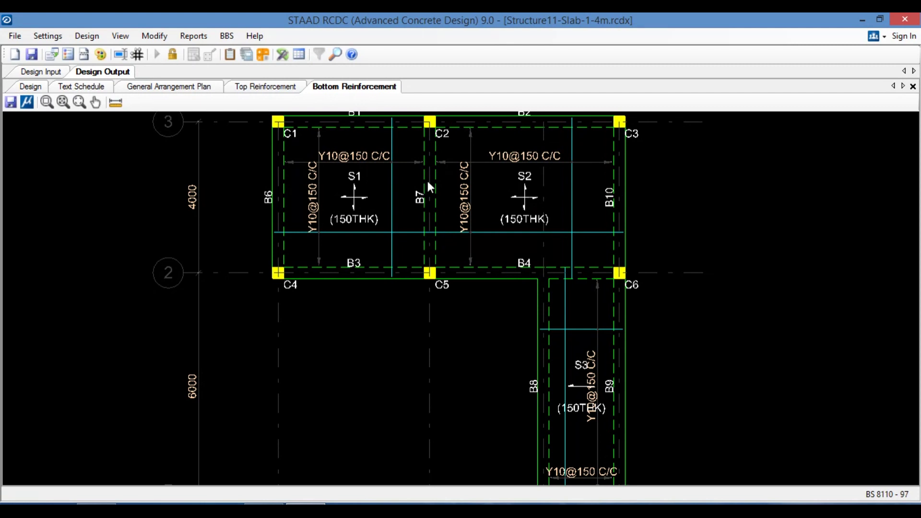
pyautogui.scroll(-1, 547, 219)
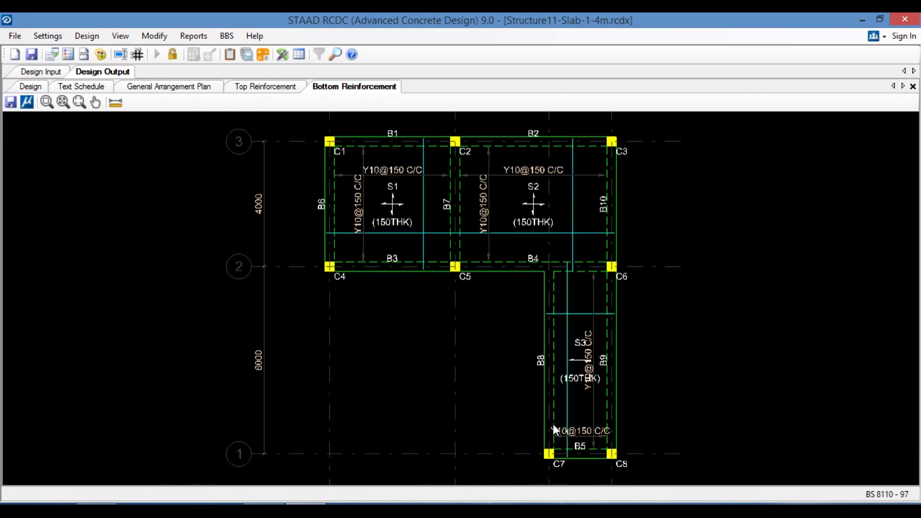
pyautogui.scroll(1, 552, 424)
pyautogui.scroll(1, 586, 420)
pyautogui.scroll(1, 586, 418)
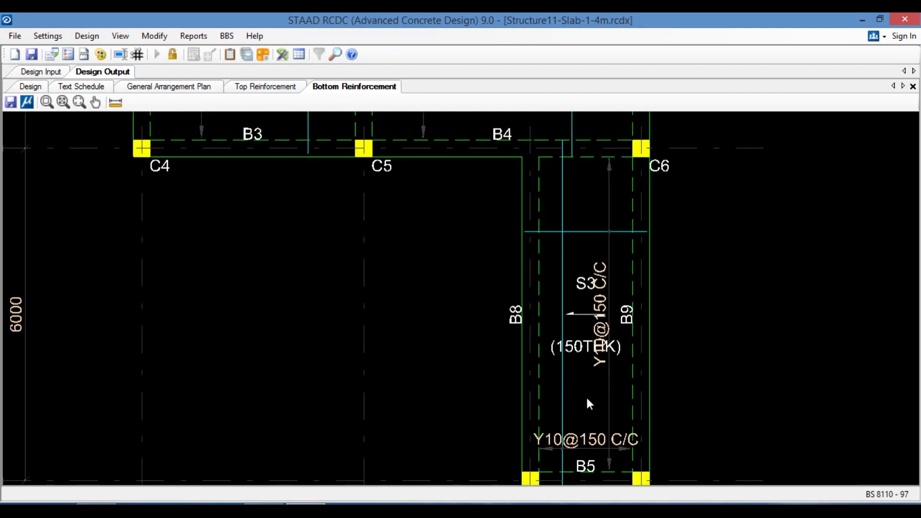
pyautogui.scroll(-1, 548, 239)
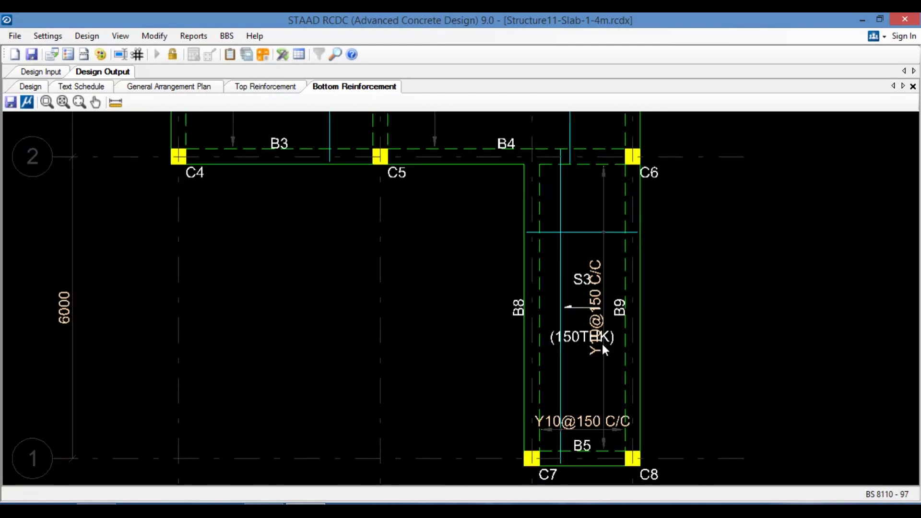
pyautogui.scroll(1, 541, 298)
pyautogui.scroll(-1, 486, 261)
pyautogui.scroll(-1, 431, 283)
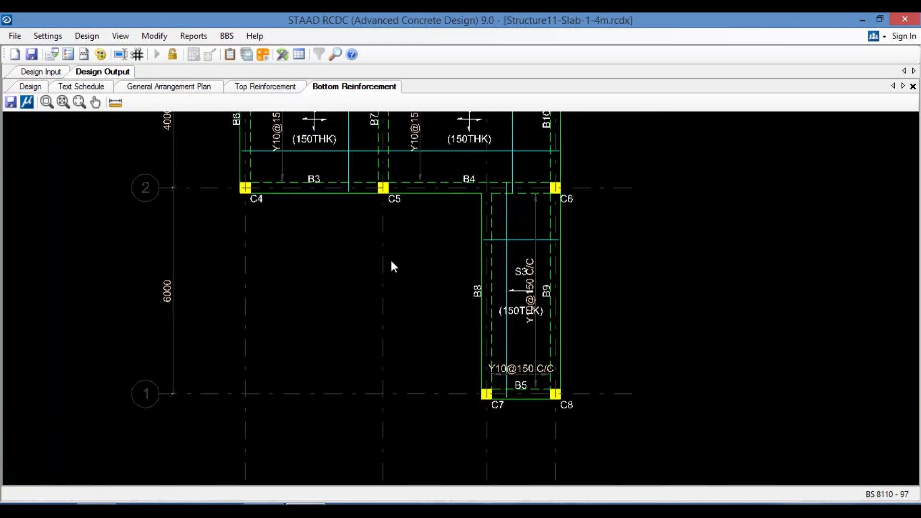
pyautogui.scroll(-1, 390, 258)
pyautogui.scroll(1, 390, 232)
pyautogui.scroll(-1, 353, 281)
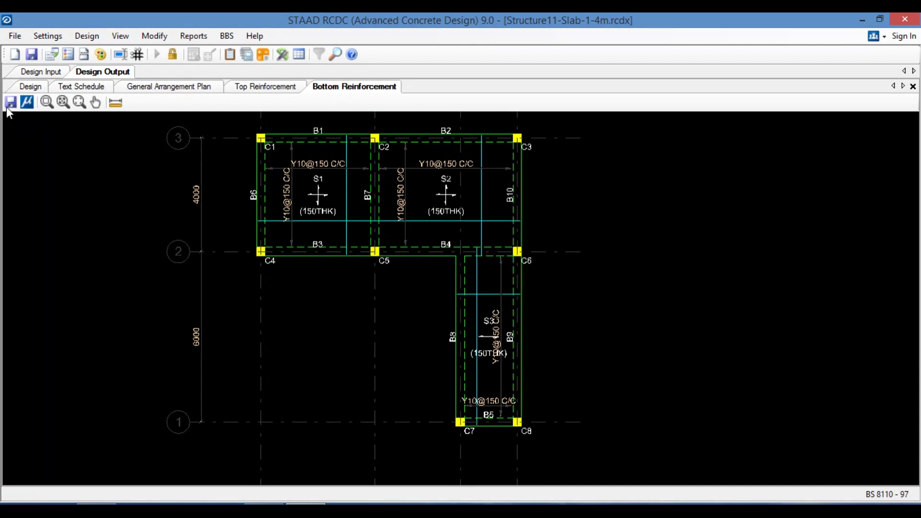
# Step: Export the bottom reinforcement layout as a DXF file named 'PLAN DET'
pyautogui.click(10, 103)
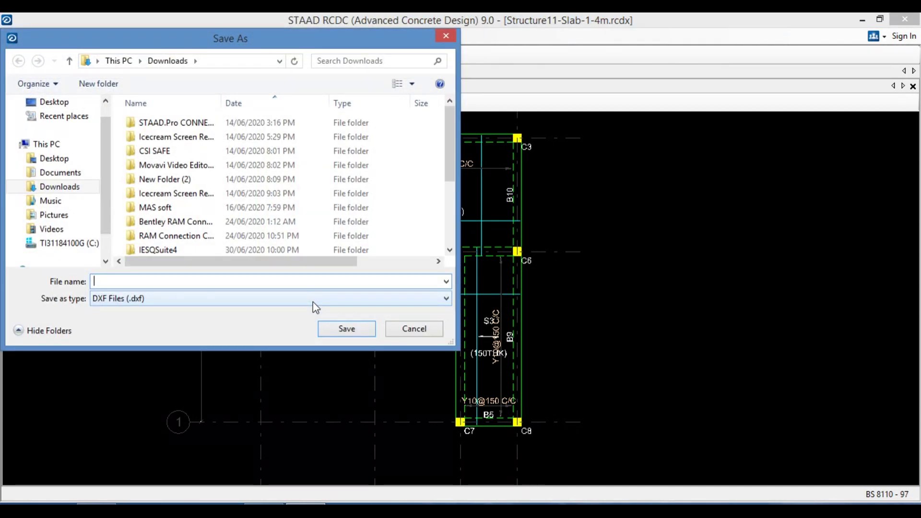
pyautogui.write('PLAN DET')
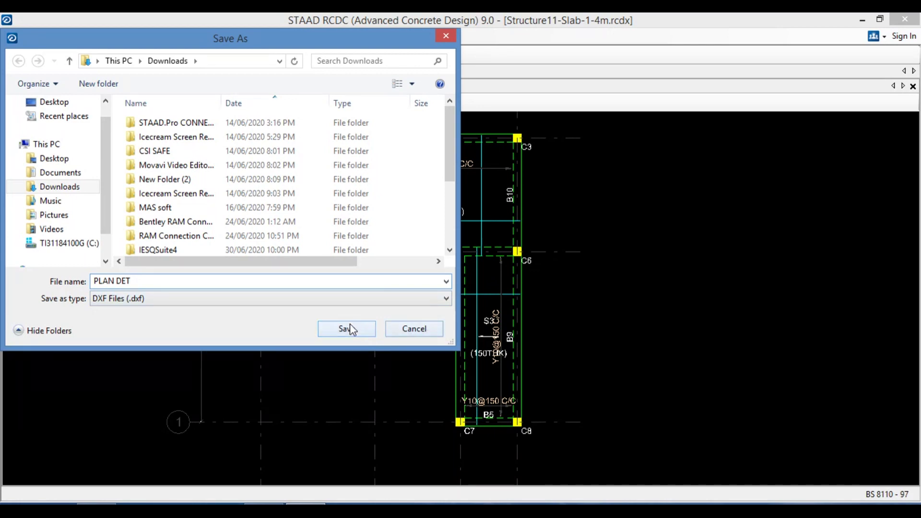
pyautogui.click(351, 297)
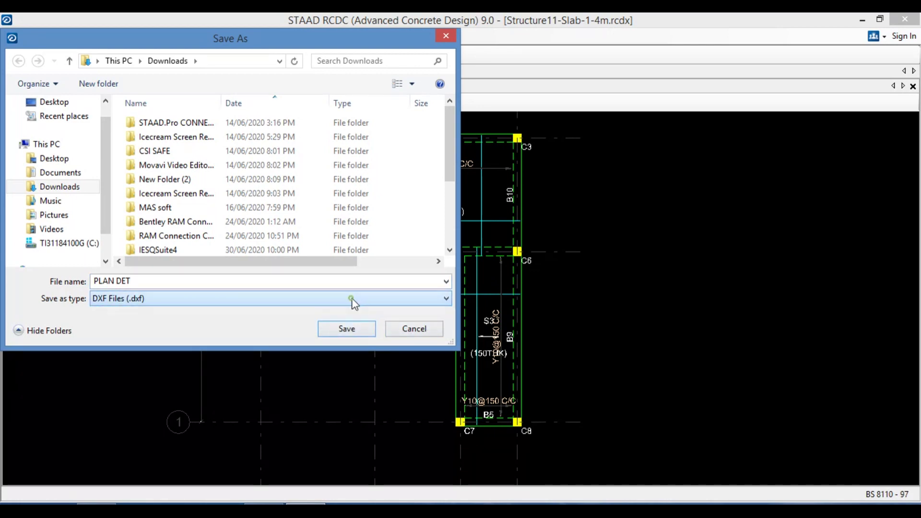
pyautogui.click(354, 333)
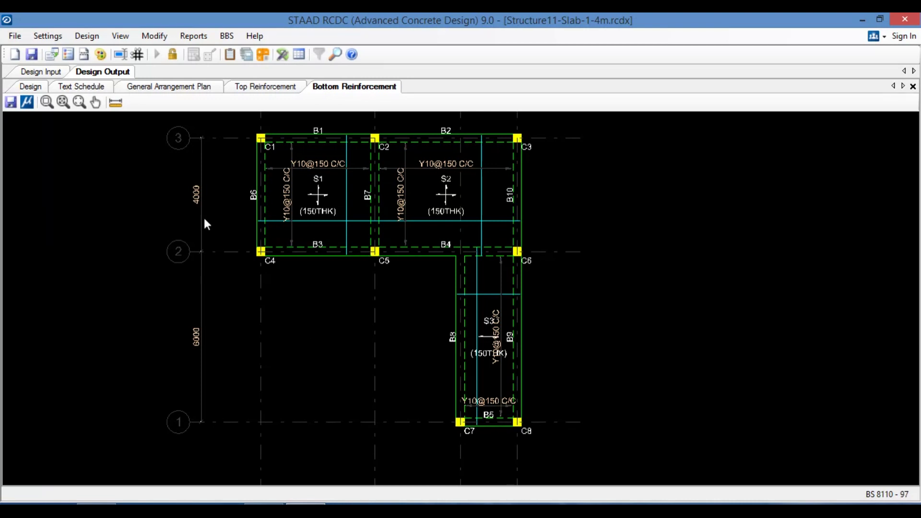
pyautogui.click(194, 37)
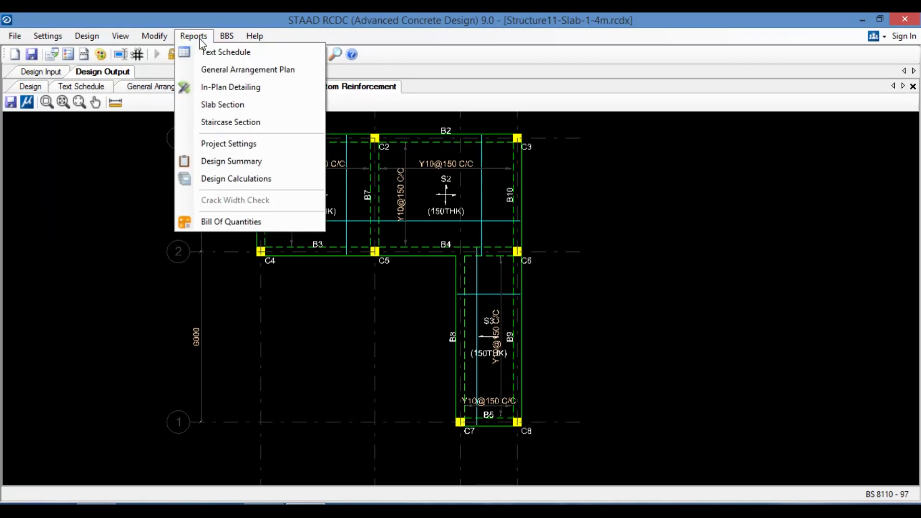
# Step: Define slab section 'A' covering one slab, S1, so its spans fill in
pyautogui.click(253, 104)
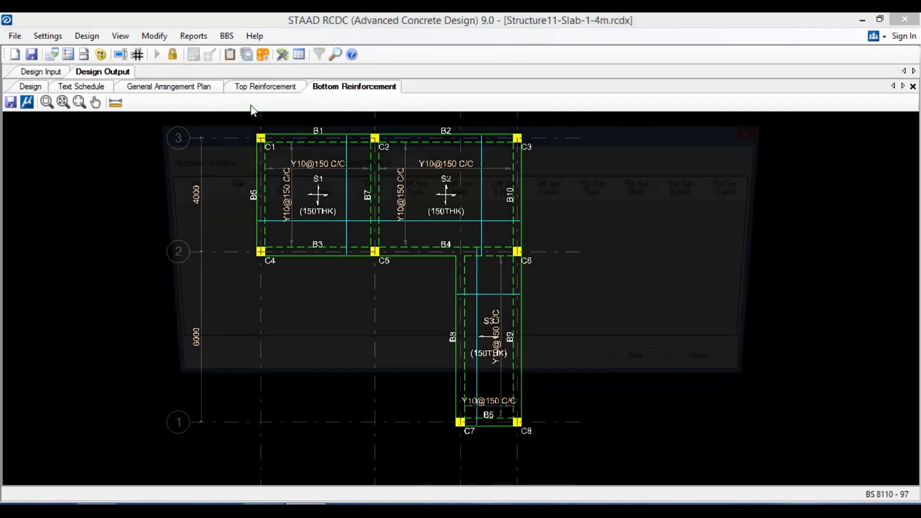
pyautogui.click(244, 163)
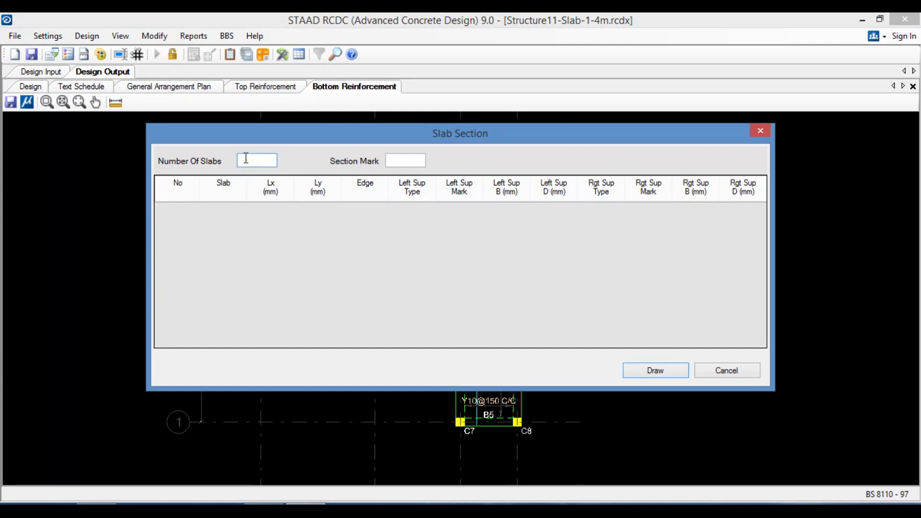
pyautogui.write('1')
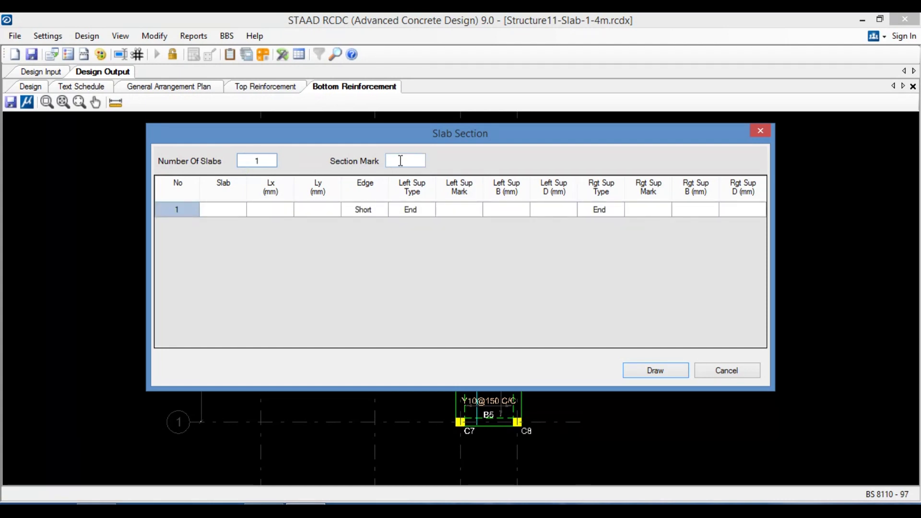
pyautogui.click(401, 161)
pyautogui.write('A')
pyautogui.click(235, 210)
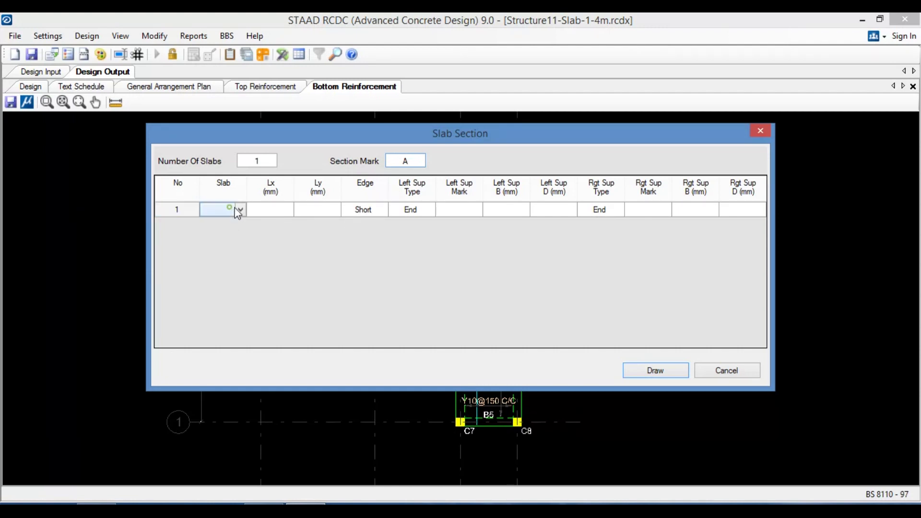
pyautogui.click(237, 210)
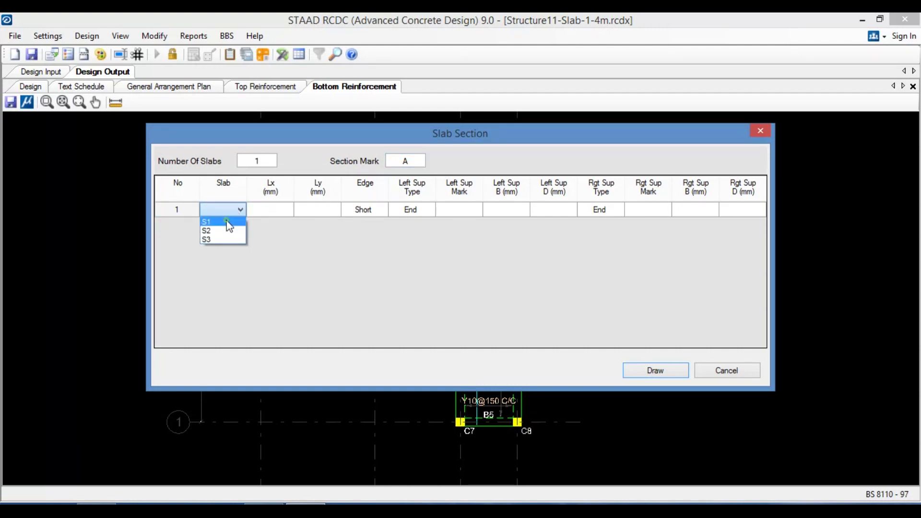
pyautogui.click(231, 222)
pyautogui.moveTo(327, 137); pyautogui.dragTo(364, 250)
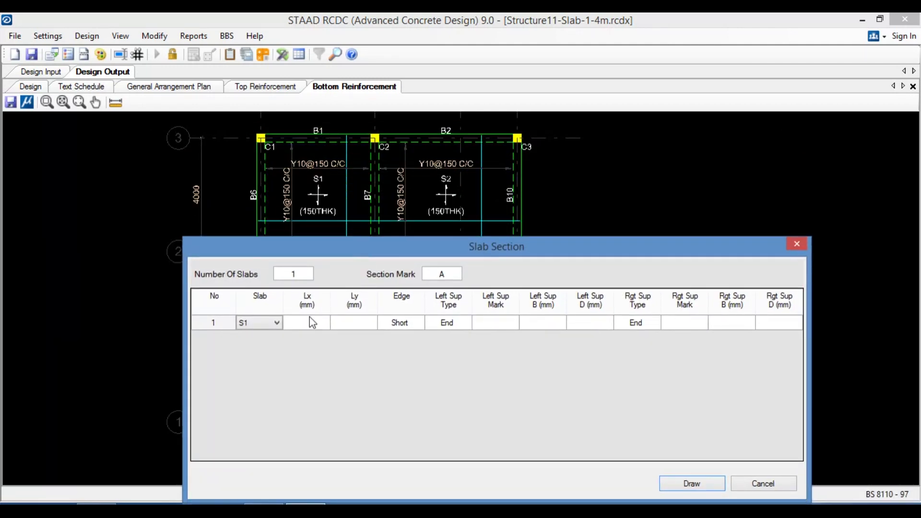
pyautogui.click(310, 324)
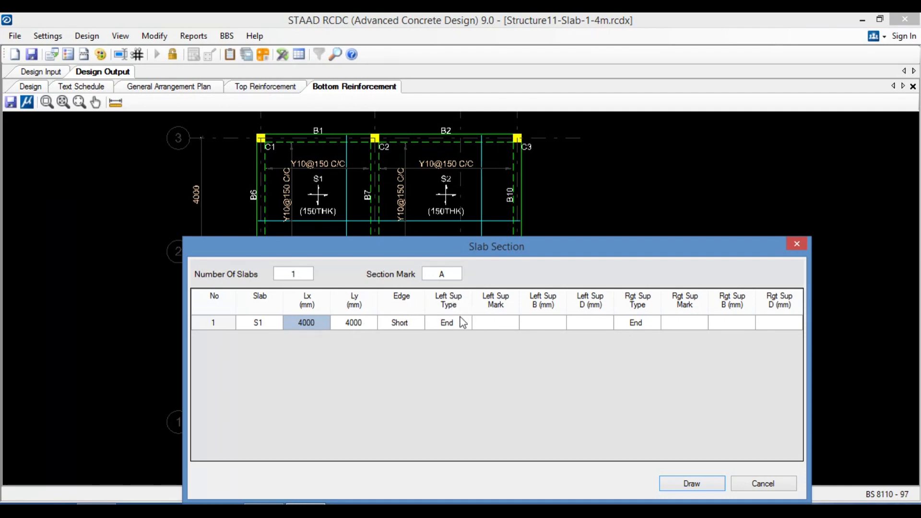
# Step: Set the left support of S1 to beam B6, 300 × 300 mm
pyautogui.click(499, 326)
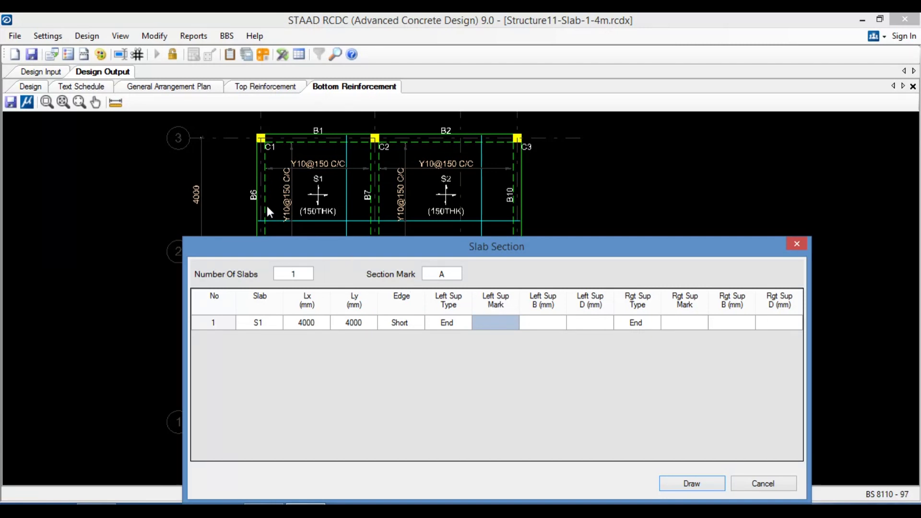
pyautogui.click(496, 324)
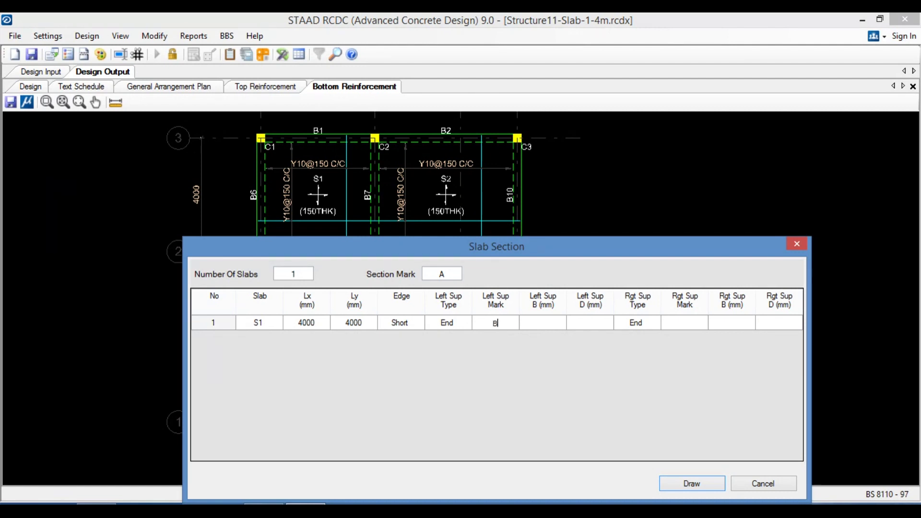
pyautogui.write('B6')
pyautogui.click(542, 321)
pyautogui.write('300')
pyautogui.click(598, 326)
pyautogui.write('300')
# Step: Set the right support of S1 to beam B7, 300 × 300 mm
pyautogui.click(683, 323)
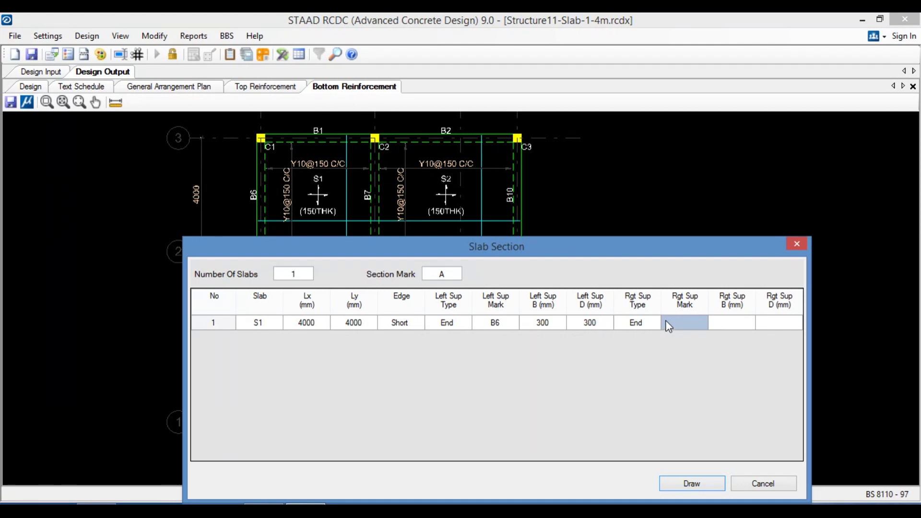
pyautogui.click(676, 320)
pyautogui.write('B7')
pyautogui.click(729, 325)
pyautogui.write('300')
pyautogui.click(780, 323)
pyautogui.write('00')
pyautogui.write('300')
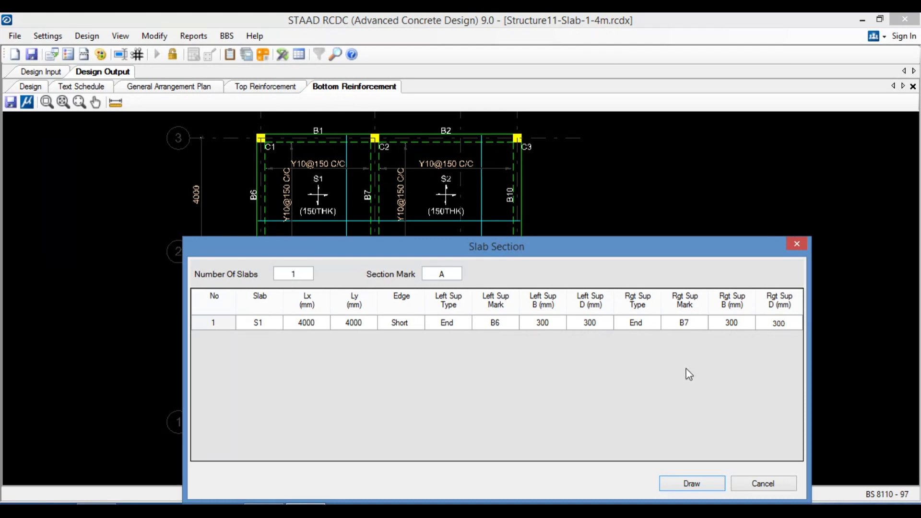
pyautogui.doubleClick(304, 274)
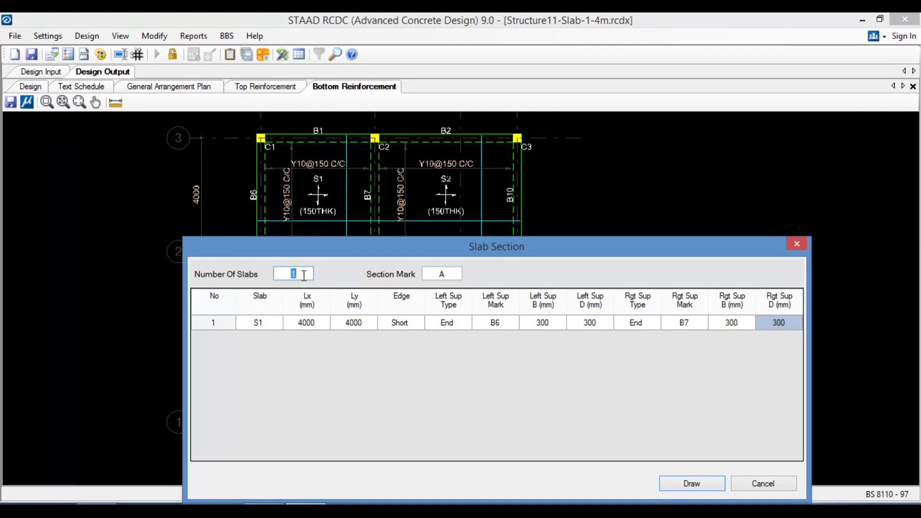
# Step: Add slab S2 as a second section row and inspect its support cells
pyautogui.write('2')
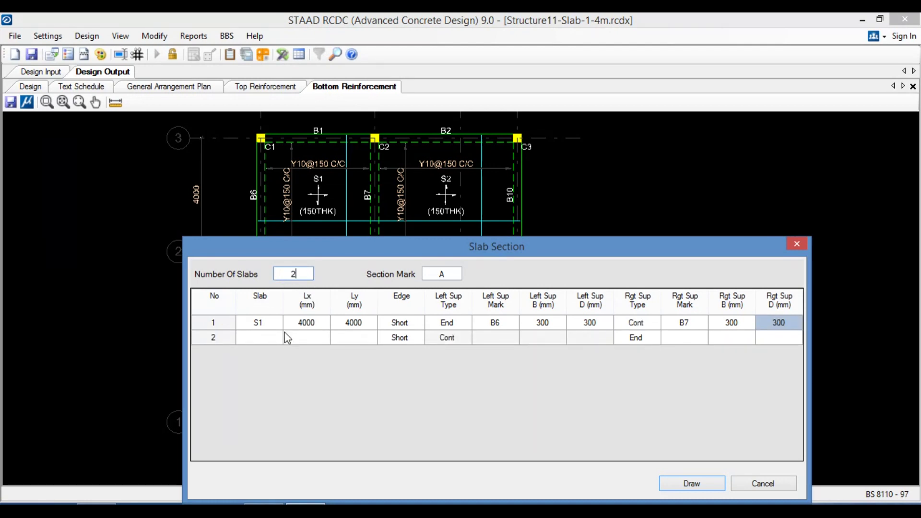
pyautogui.click(258, 338)
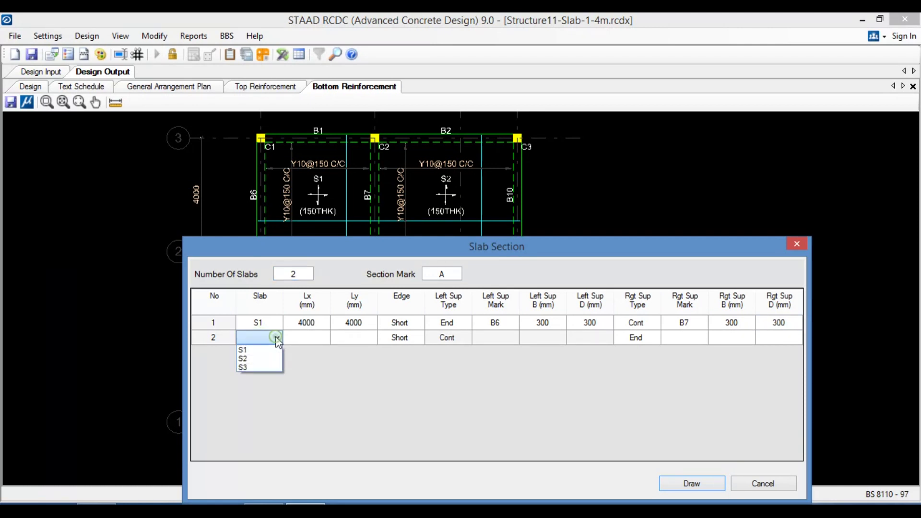
pyautogui.click(263, 358)
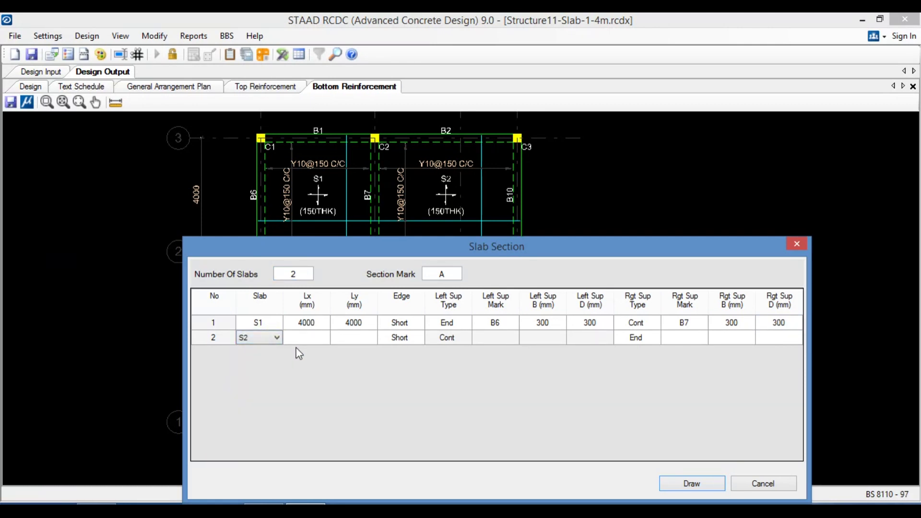
pyautogui.click(306, 338)
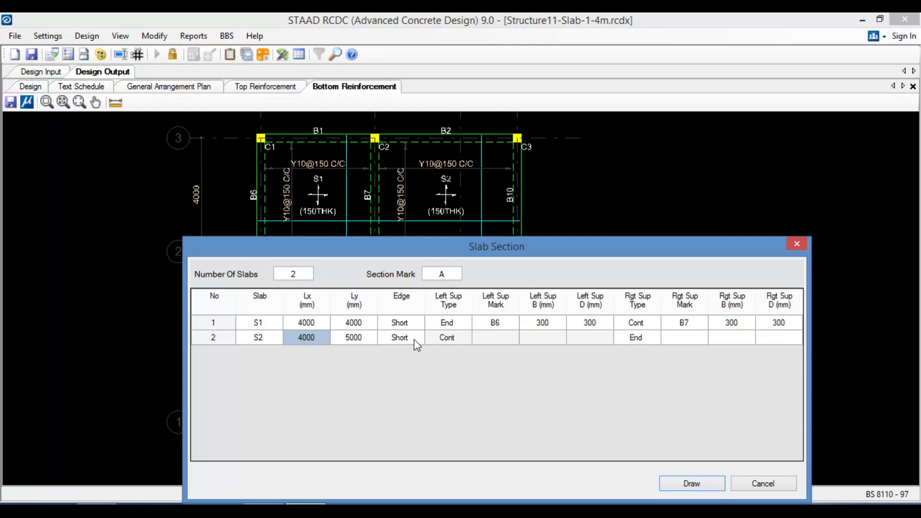
pyautogui.click(496, 336)
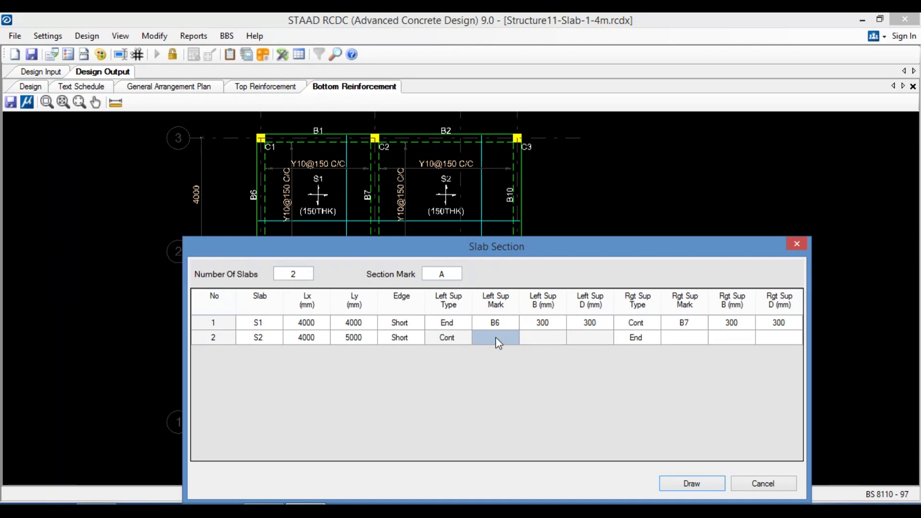
pyautogui.click(540, 336)
pyautogui.click(493, 337)
pyautogui.click(546, 336)
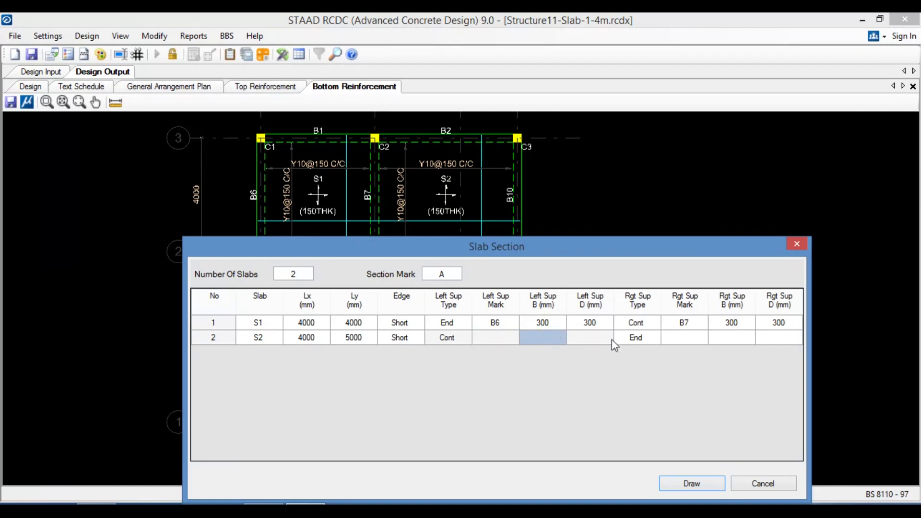
pyautogui.click(490, 339)
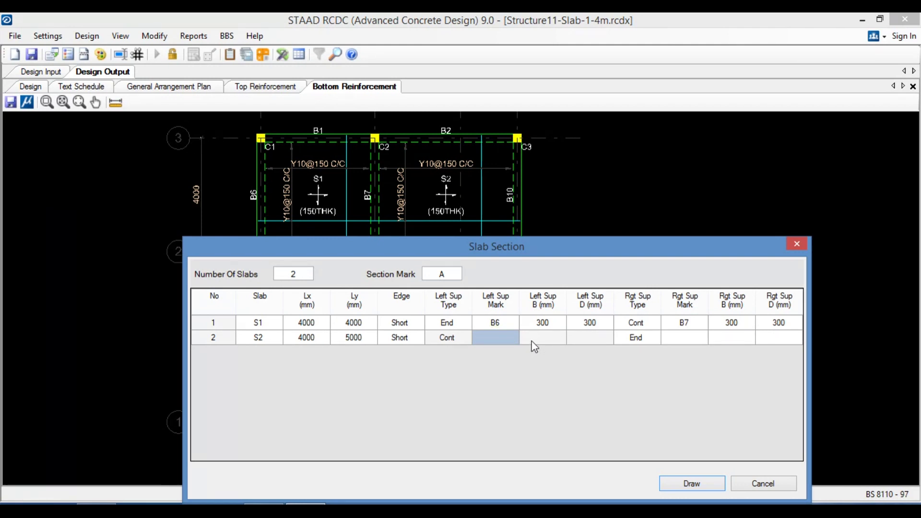
# Step: Revert the section to slab S1 alone and draw Section A-A
pyautogui.click(306, 273)
pyautogui.moveTo(297, 273); pyautogui.dragTo(282, 273)
pyautogui.write('1')
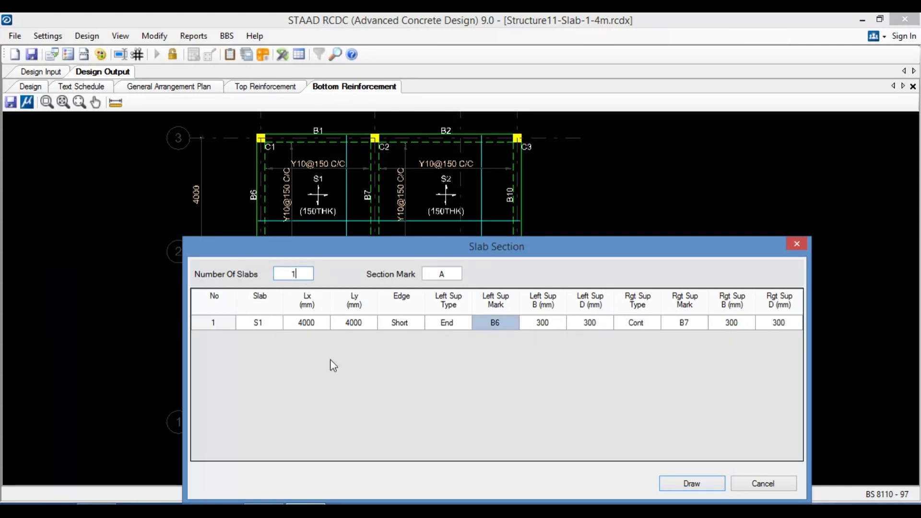
pyautogui.click(689, 477)
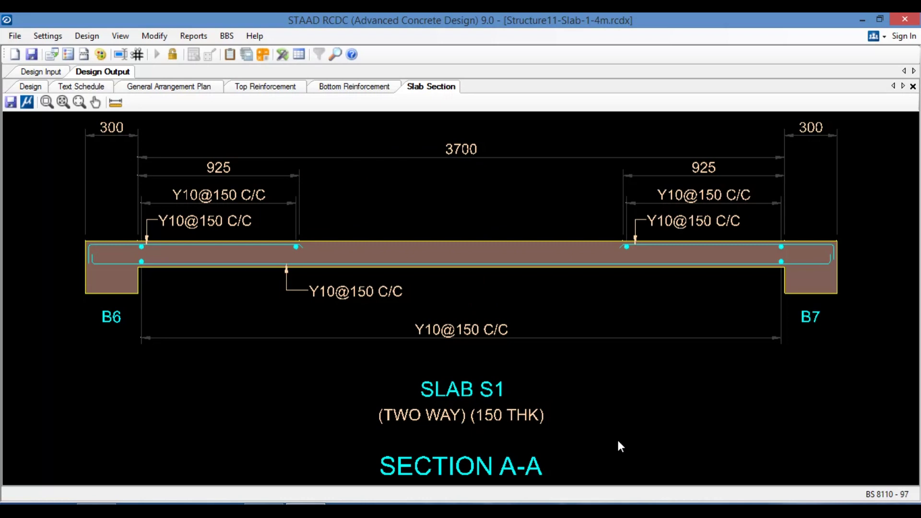
# Step: Export the drawn Section A-A of slab S1 as a DXF file named 'SEC DET'
pyautogui.scroll(1, 712, 204)
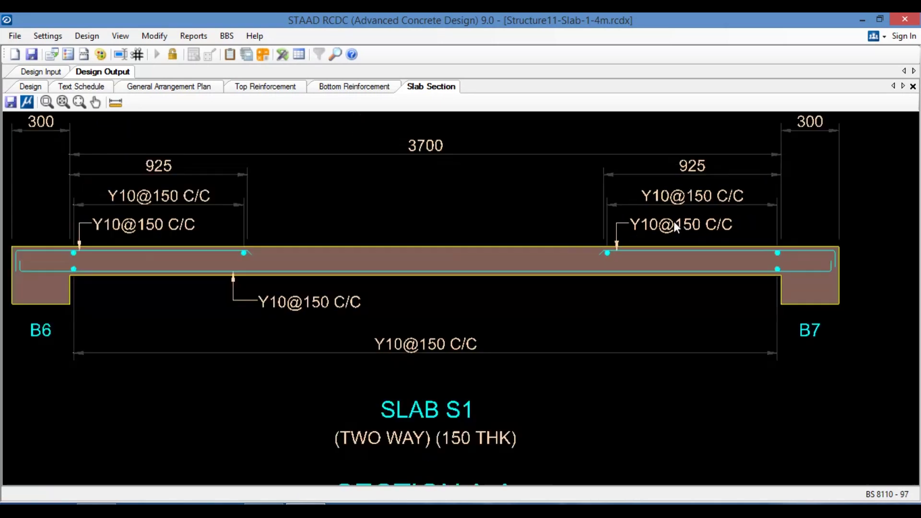
pyautogui.scroll(-2, 689, 234)
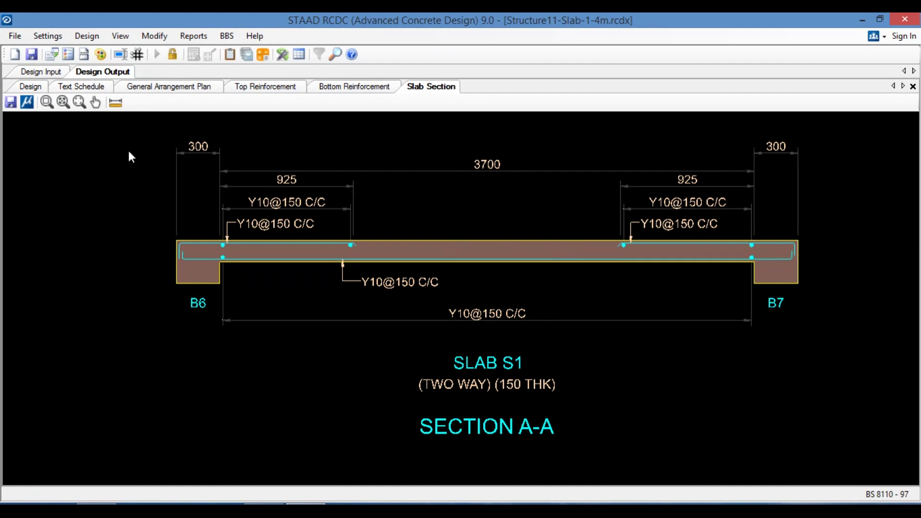
pyautogui.click(10, 102)
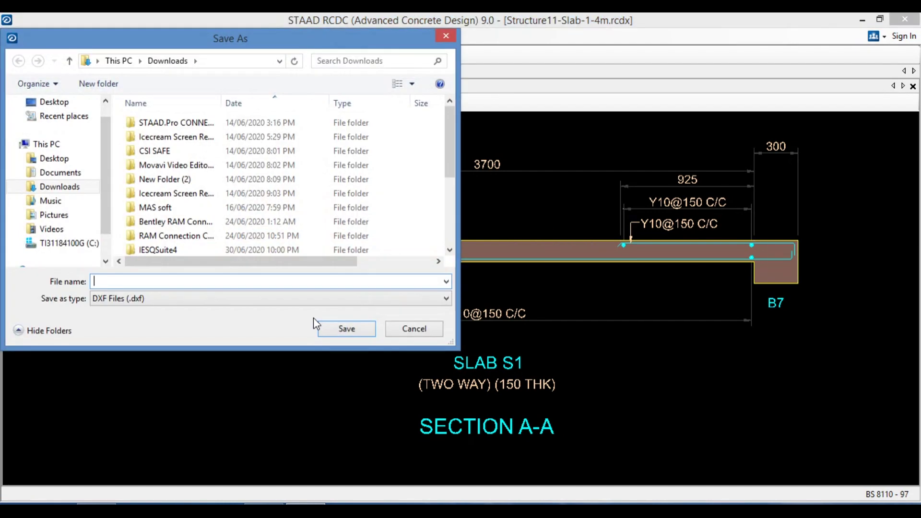
pyautogui.write('SEC')
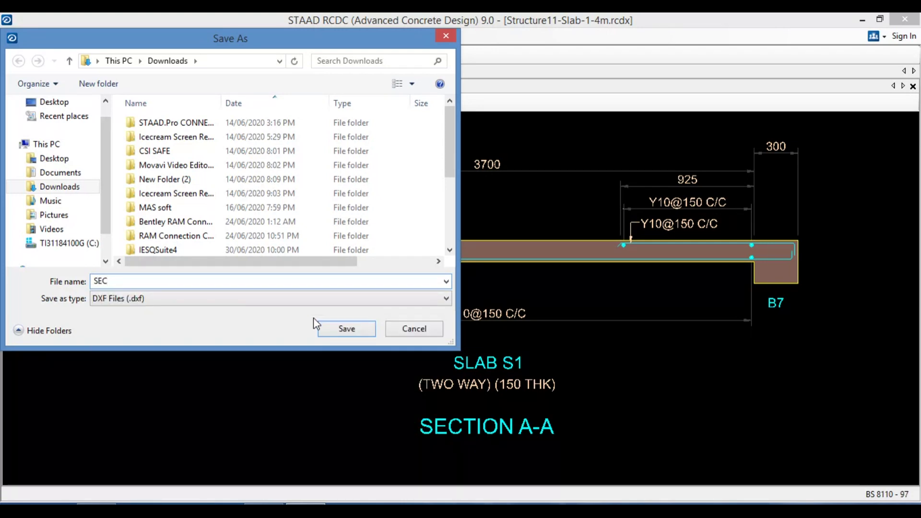
pyautogui.write(' DET')
pyautogui.click(353, 326)
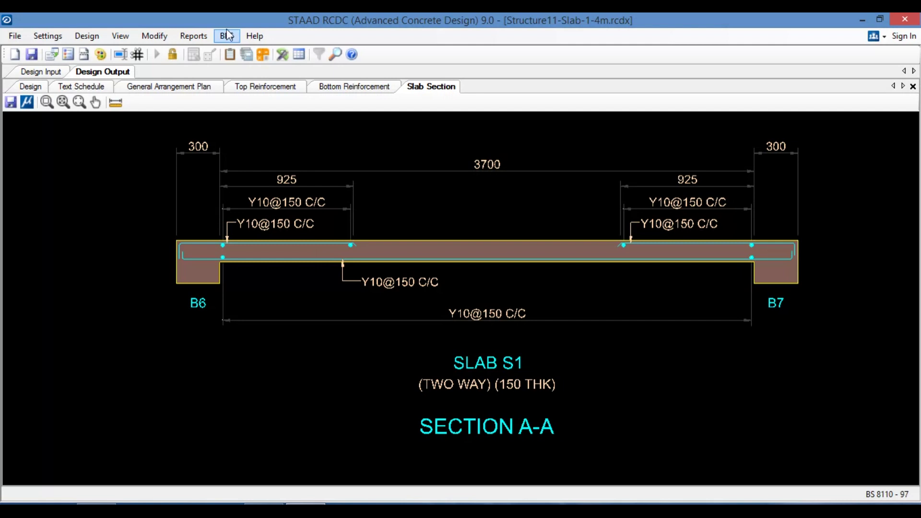
# Step: Draw the staircase section for slab S1, keeping the default elevation dimensions
pyautogui.click(194, 37)
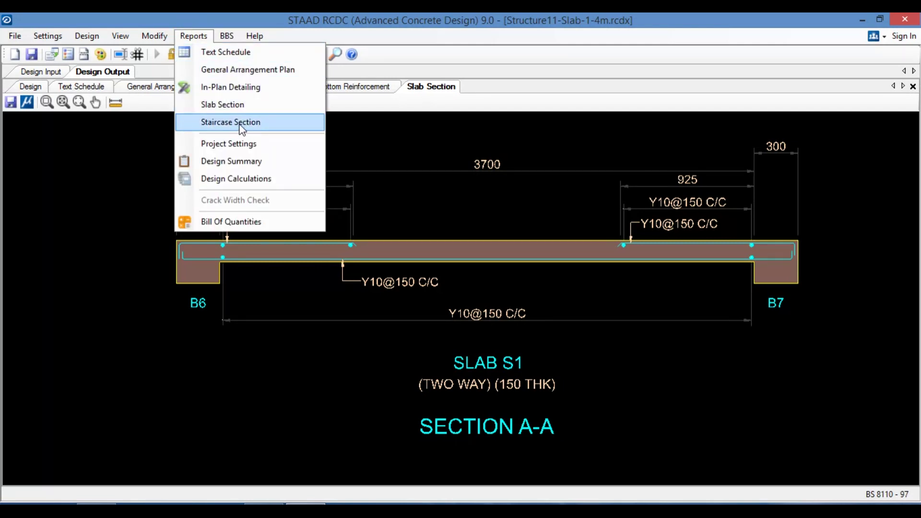
pyautogui.click(240, 126)
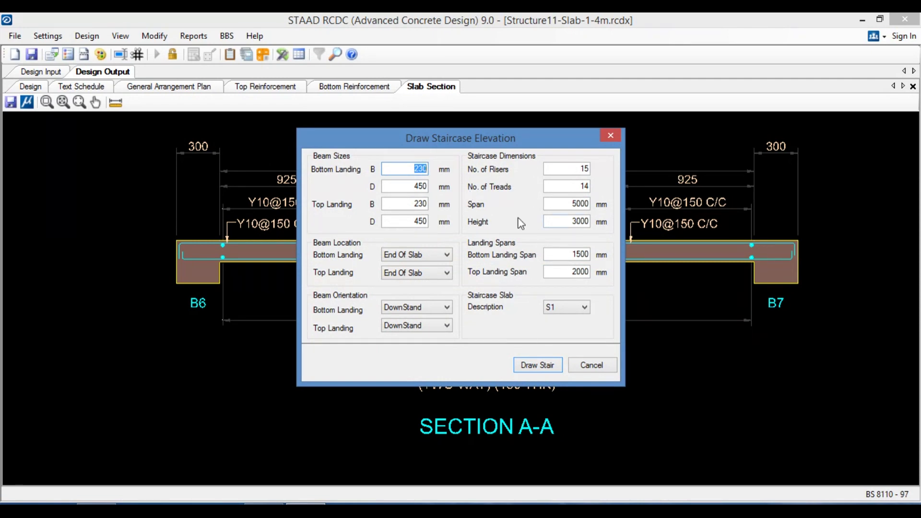
pyautogui.click(542, 366)
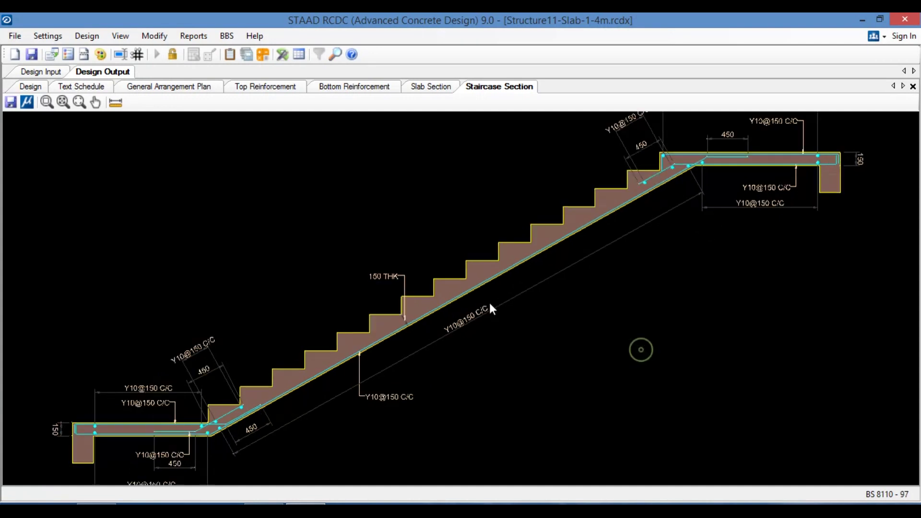
pyautogui.scroll(2, 488, 301)
pyautogui.scroll(-3, 493, 309)
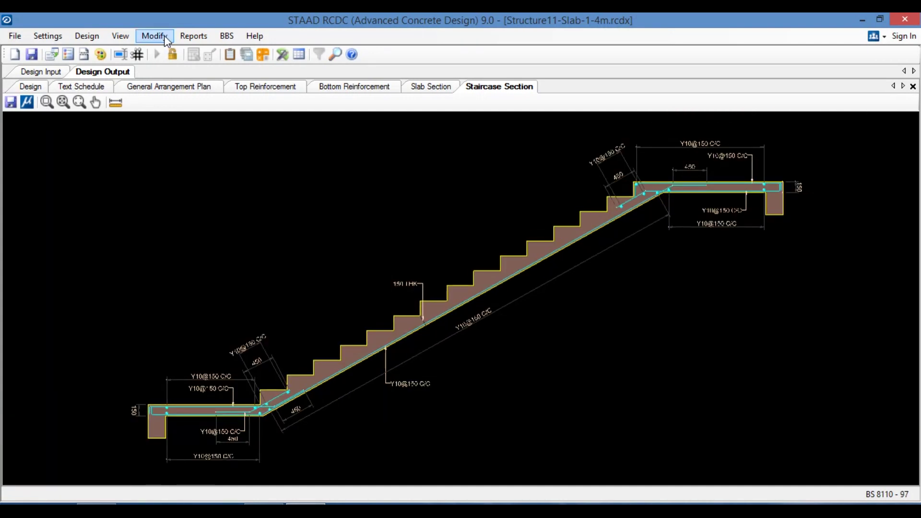
pyautogui.click(163, 35)
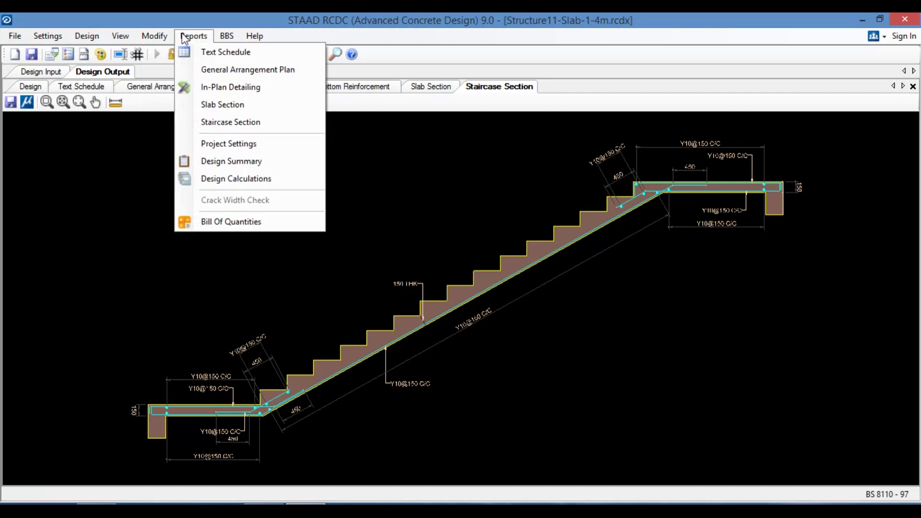
pyautogui.moveTo(193, 35)
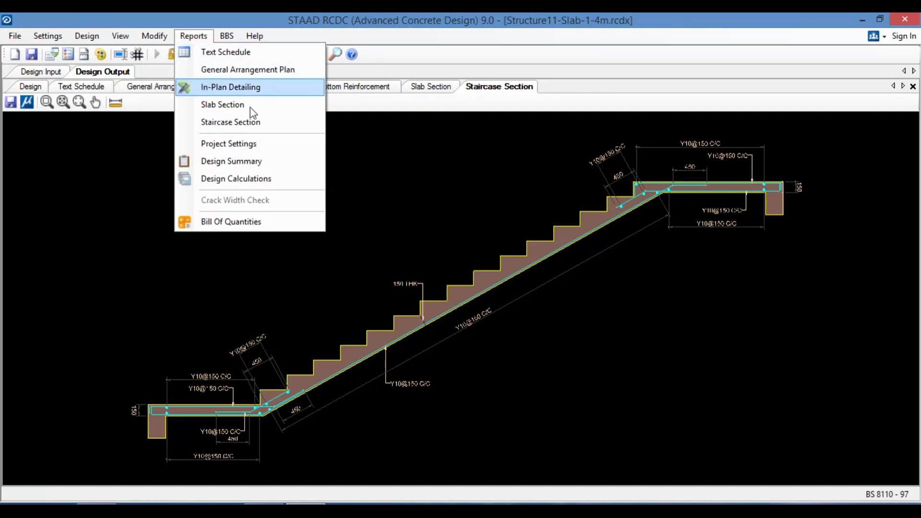
# Step: Open the Slab Design Summary and review the Y10 @ 150 reinforcement for S1–S3
pyautogui.click(235, 161)
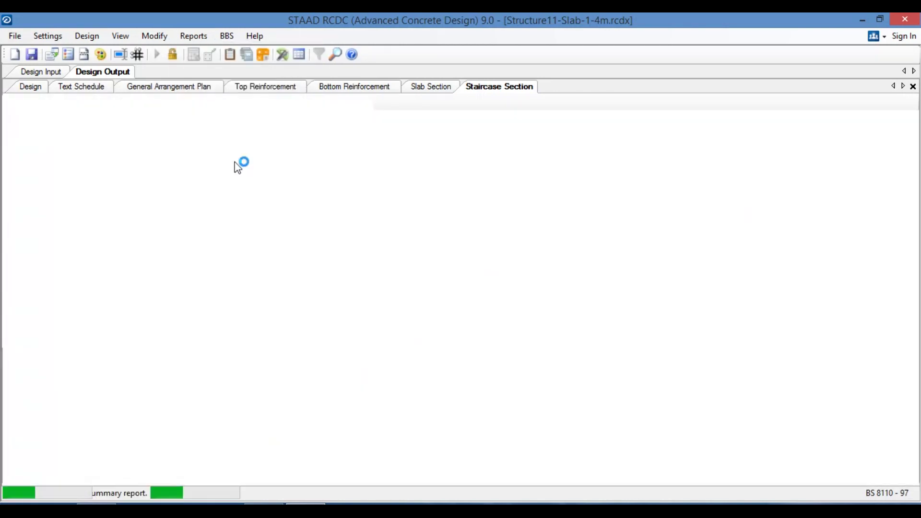
pyautogui.scroll(-2, 446, 195)
pyautogui.scroll(-3, 417, 221)
pyautogui.scroll(-5, 417, 222)
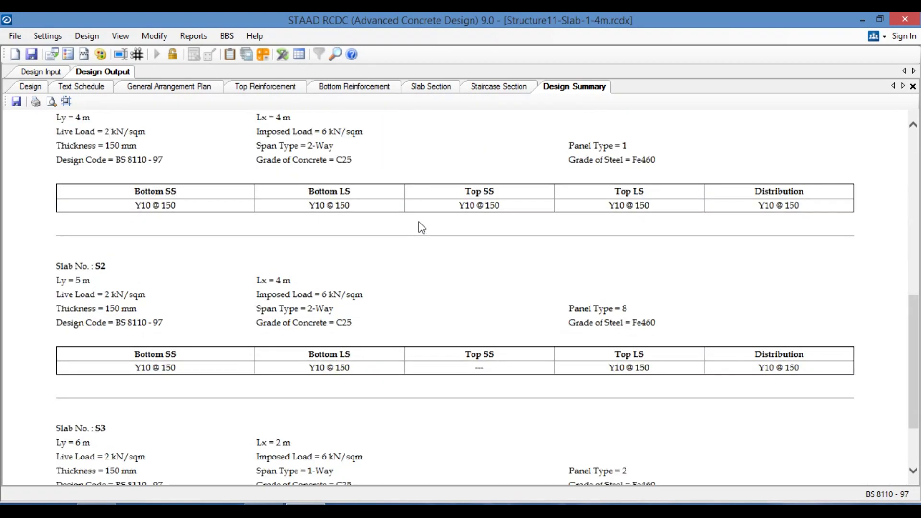
pyautogui.scroll(-1, 480, 208)
pyautogui.scroll(-2, 479, 208)
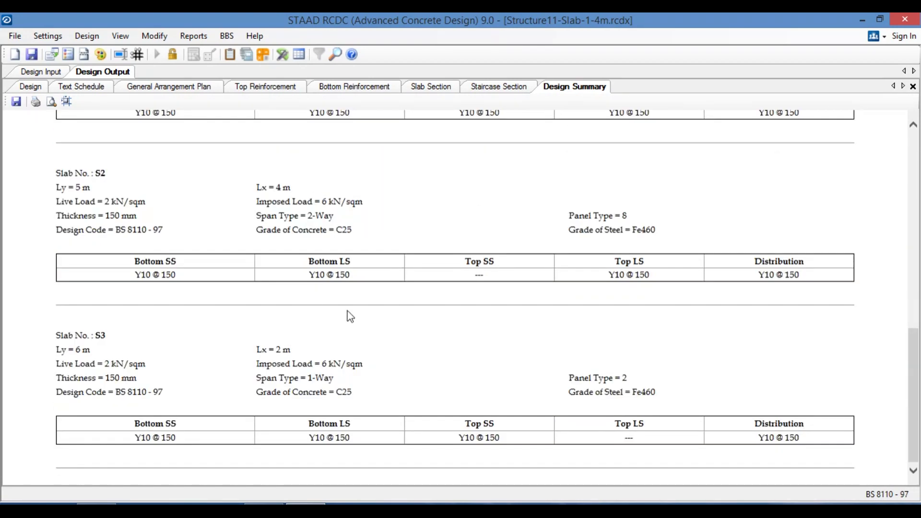
pyautogui.scroll(5, 350, 317)
pyautogui.scroll(5, 404, 230)
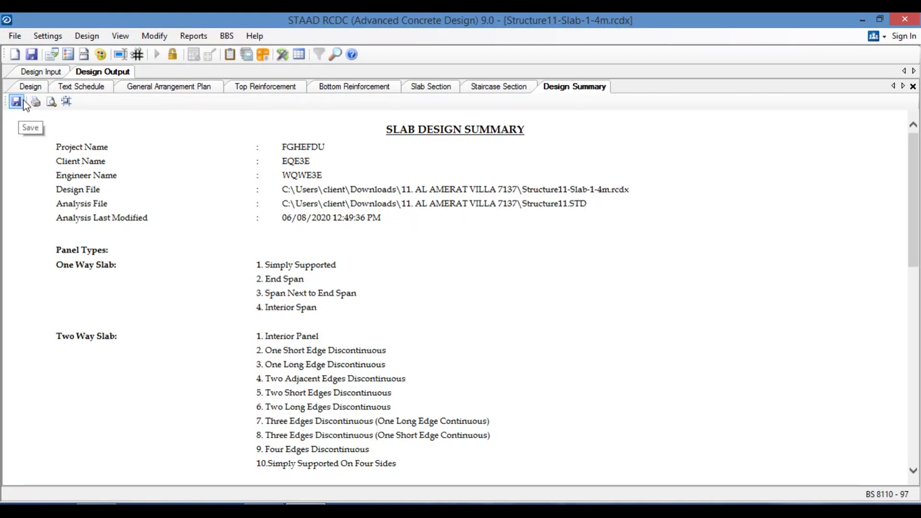
# Step: Start the Design Calculations report and begin selecting slabs to include
pyautogui.click(205, 38)
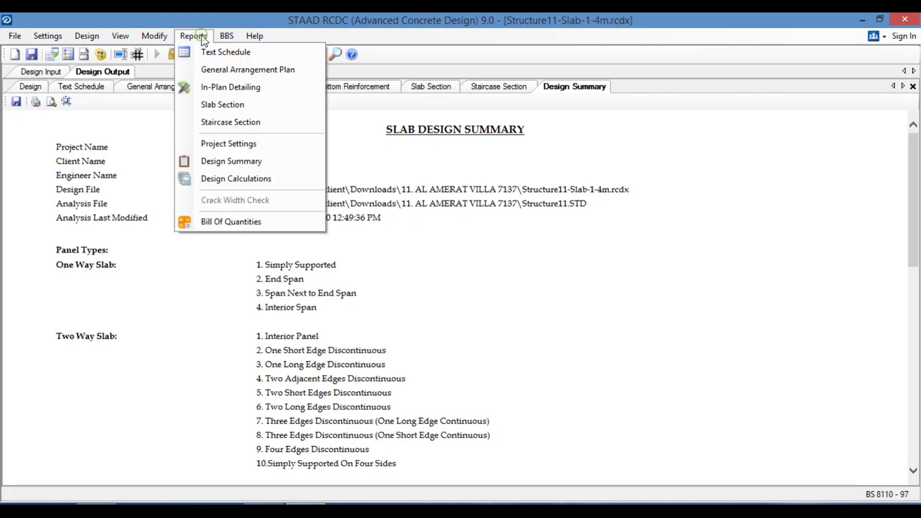
pyautogui.click(263, 181)
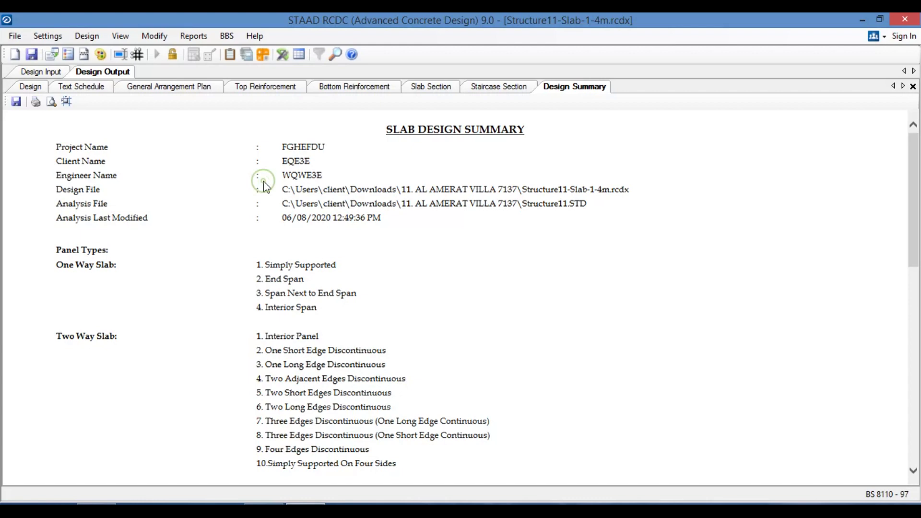
pyautogui.click(419, 132)
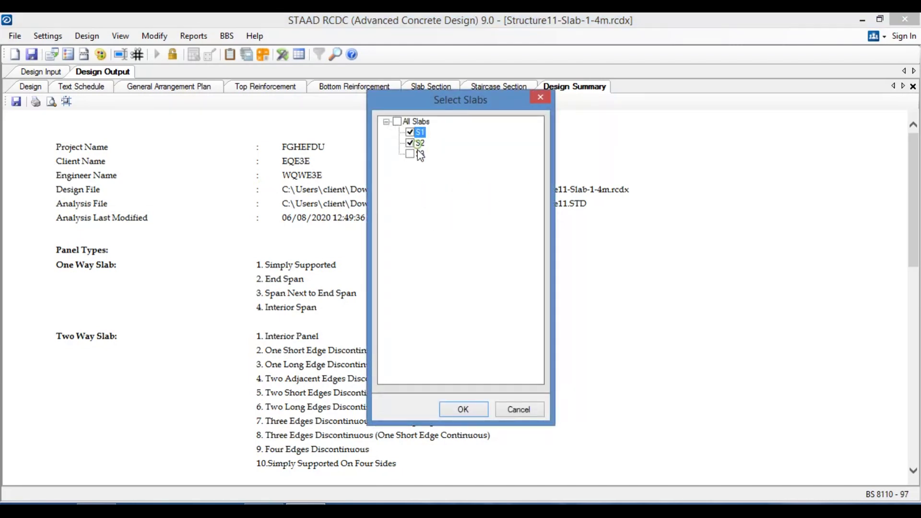
# Step: Generate the design calculations report for slabs S1, S2 and S3 and review it
pyautogui.click(419, 154)
pyautogui.click(463, 410)
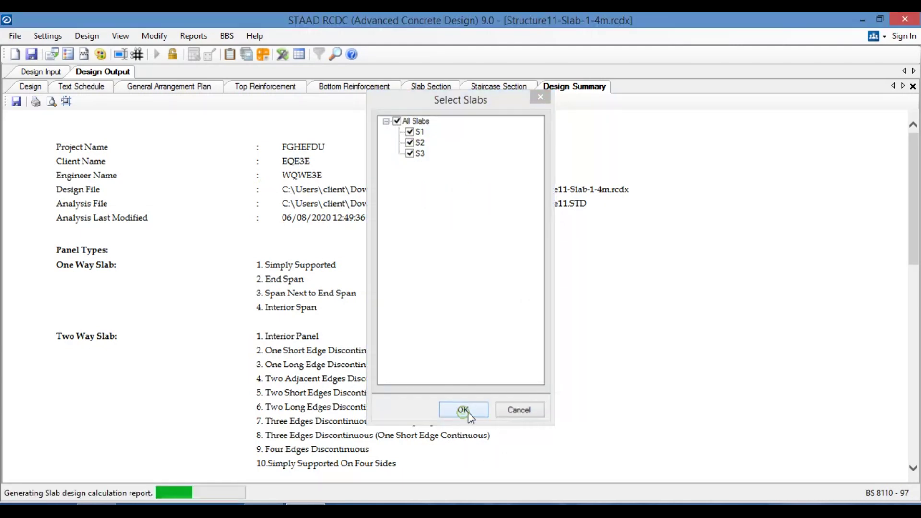
pyautogui.scroll(-10, 422, 326)
pyautogui.scroll(-10, 372, 247)
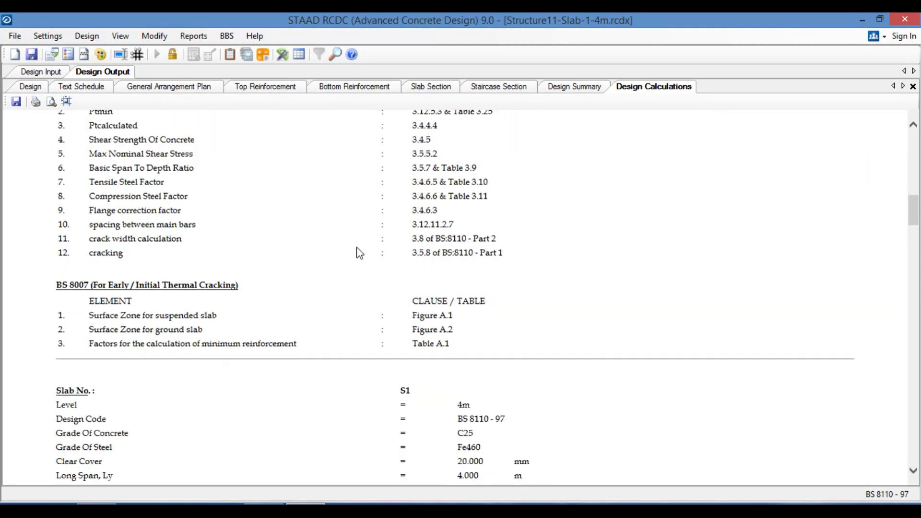
pyautogui.scroll(-10, 357, 256)
pyautogui.scroll(-10, 355, 264)
pyautogui.scroll(-10, 357, 264)
pyautogui.scroll(-10, 360, 291)
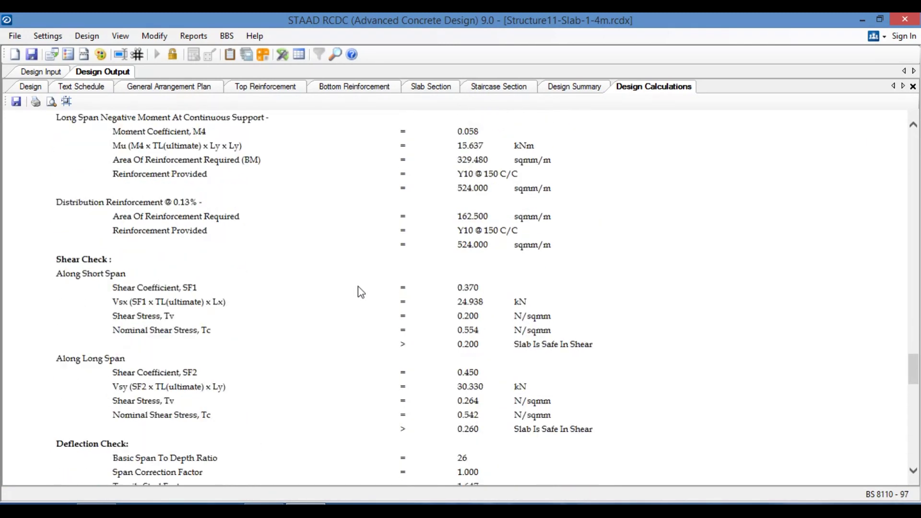
pyautogui.scroll(-10, 355, 304)
pyautogui.scroll(10, 355, 304)
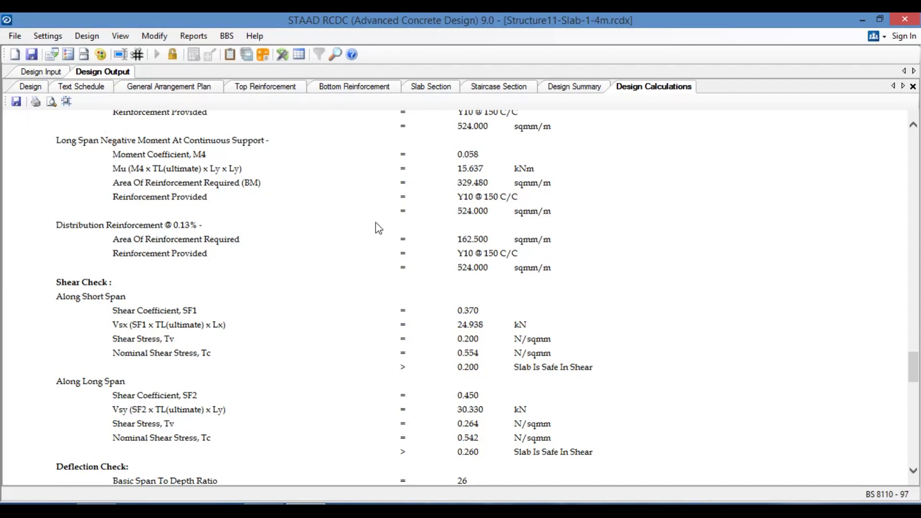
pyautogui.scroll(-9, 318, 308)
pyautogui.scroll(10, 302, 236)
pyautogui.scroll(7, 281, 135)
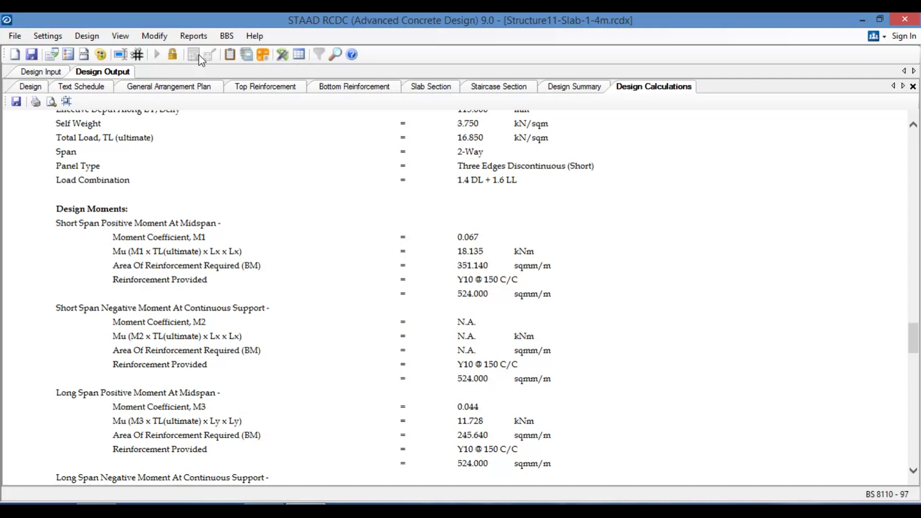
# Step: Print the design calculations report to PDF using the doPDF 10 printer
pyautogui.click(17, 102)
pyautogui.click(207, 301)
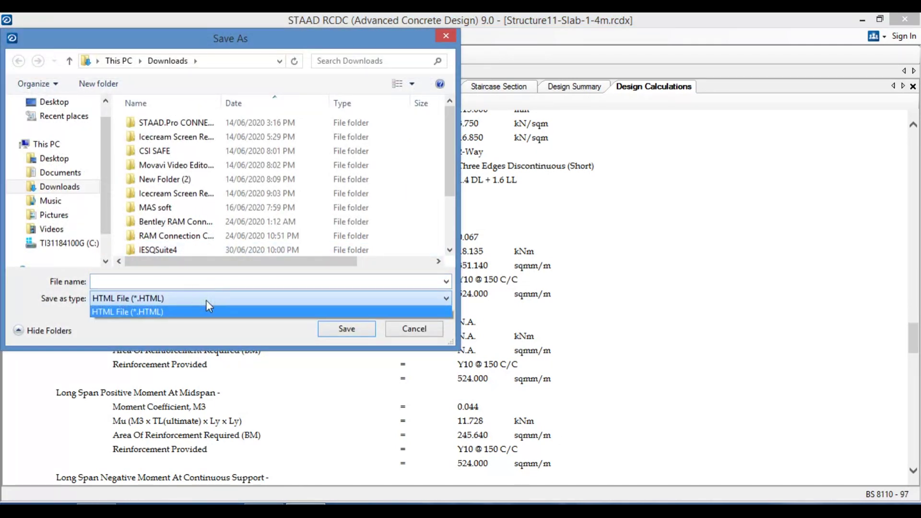
pyautogui.click(445, 36)
pyautogui.click(39, 103)
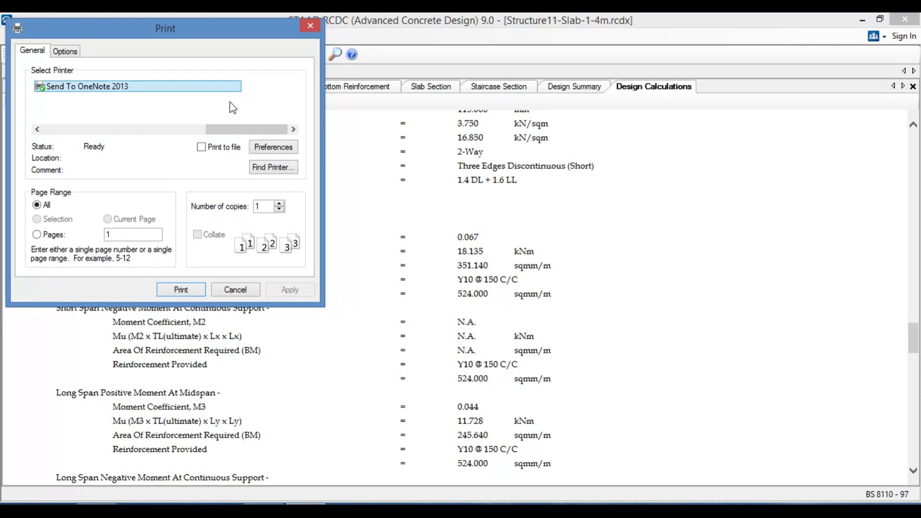
pyautogui.click(71, 86)
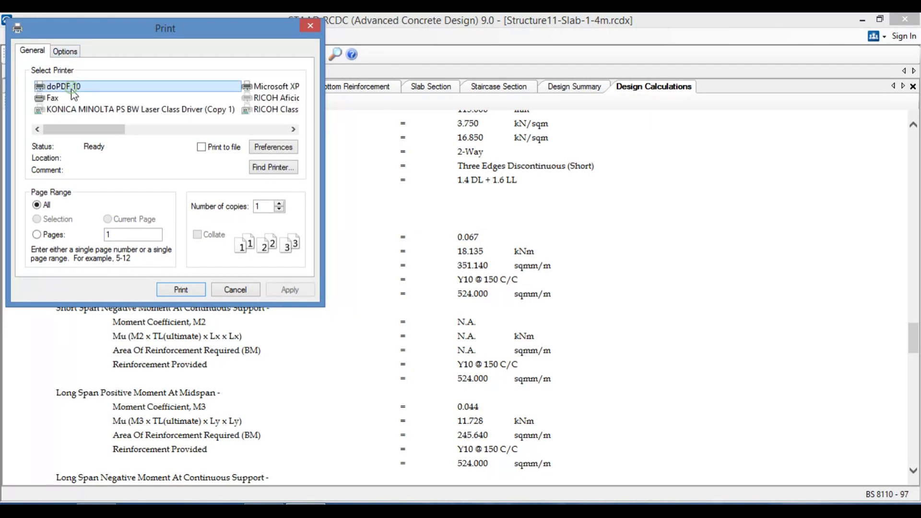
pyautogui.click(189, 289)
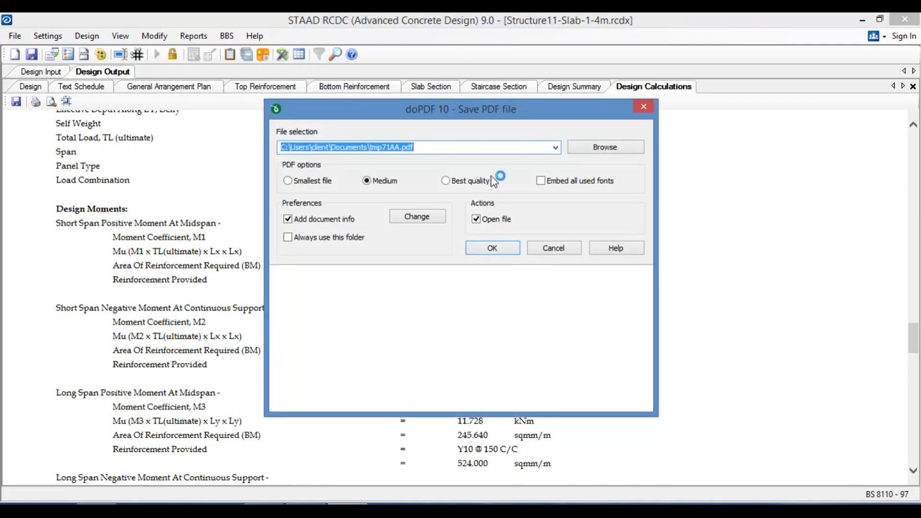
pyautogui.click(494, 248)
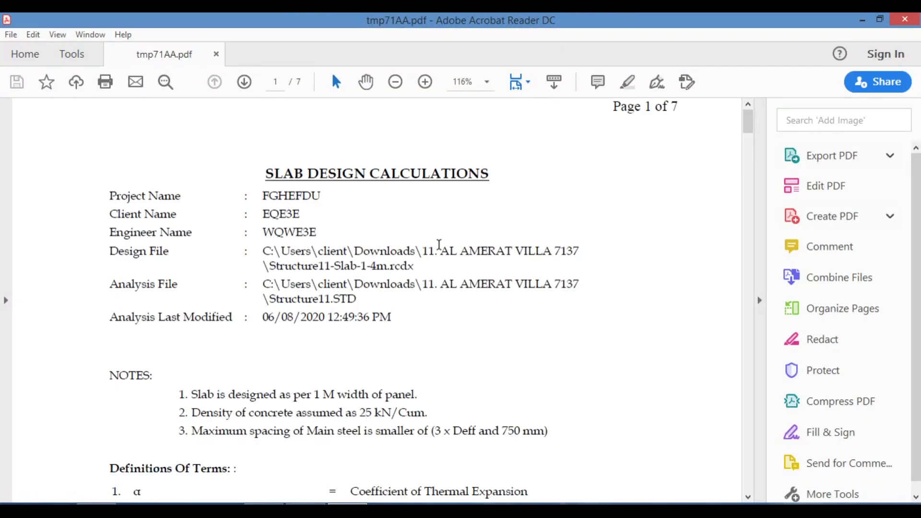
# Step: Scroll the calculations PDF to page 2's BS 8110 and BS 8007 clause references
pyautogui.scroll(-5, 423, 292)
pyautogui.scroll(-5, 422, 292)
pyautogui.scroll(-7, 423, 291)
pyautogui.scroll(-5, 438, 294)
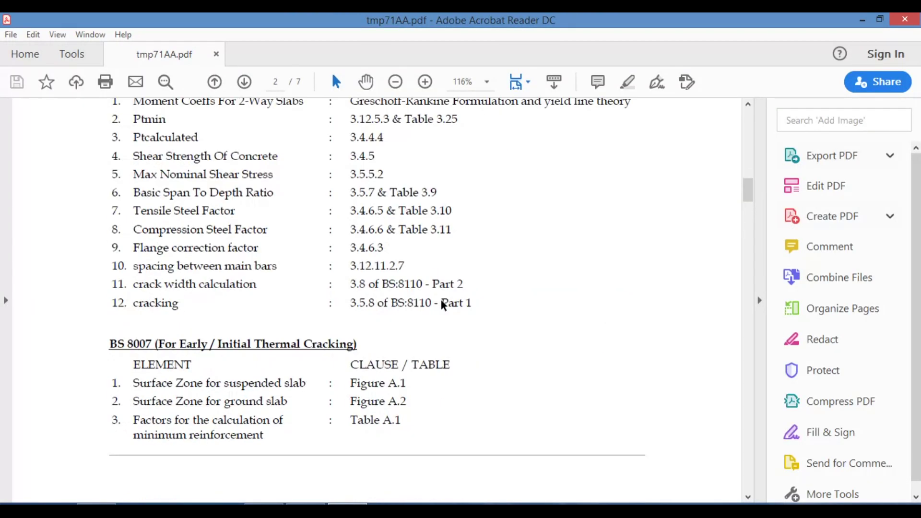
pyautogui.scroll(-5, 442, 304)
pyautogui.scroll(5, 456, 294)
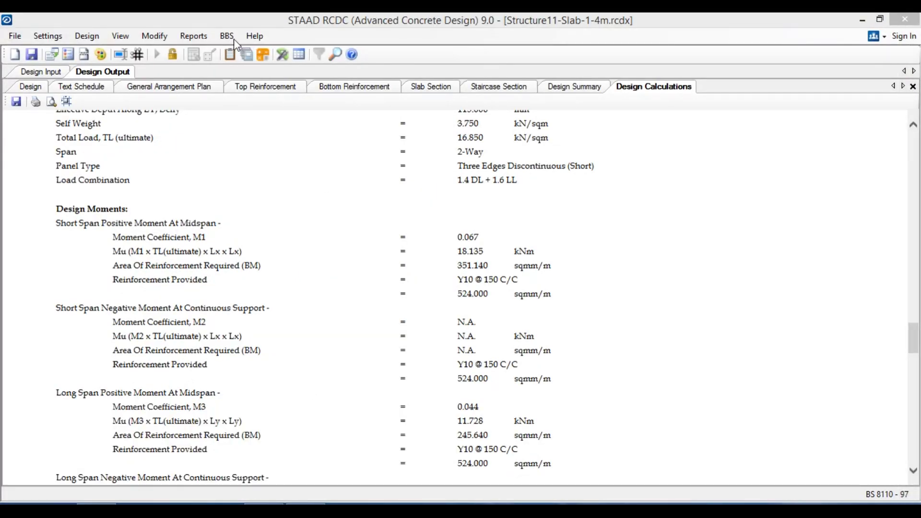
# Step: Generate a BOQ Summary with rates 6500/58/600, giving a grand total of 1,01,333
pyautogui.click(203, 39)
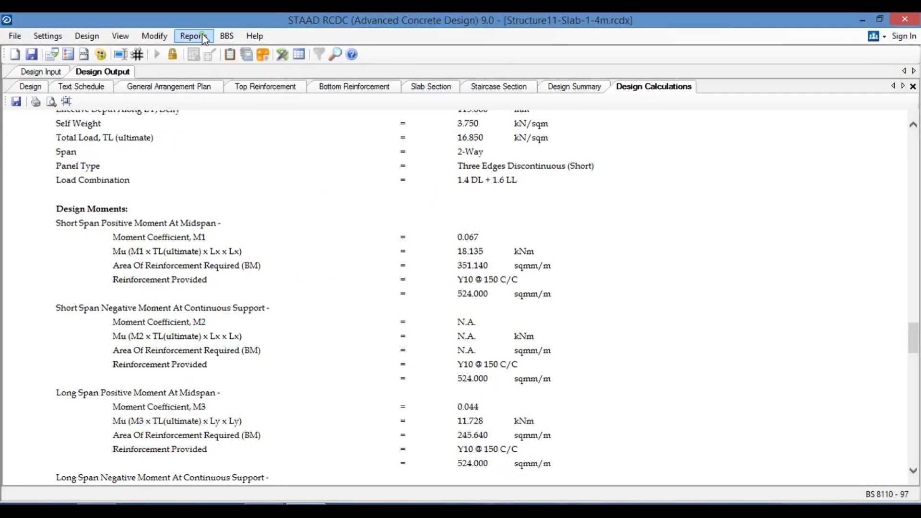
pyautogui.click(202, 37)
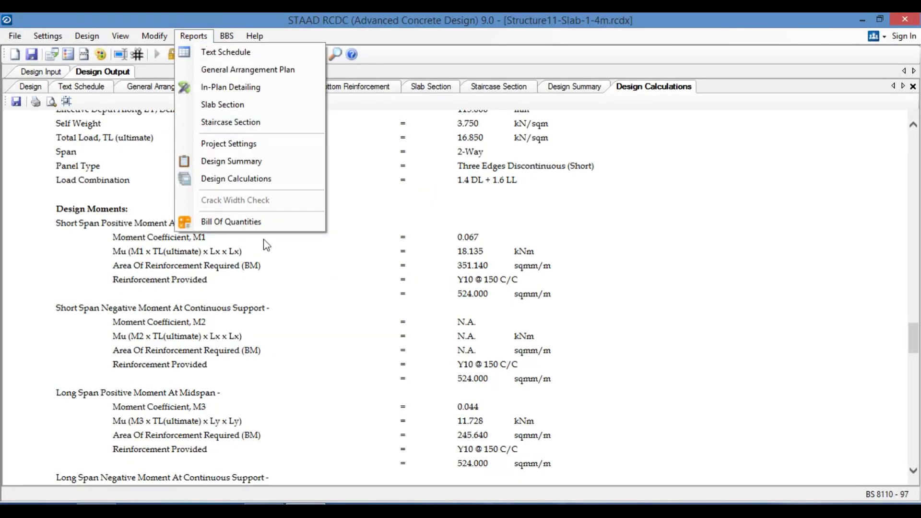
pyautogui.click(247, 225)
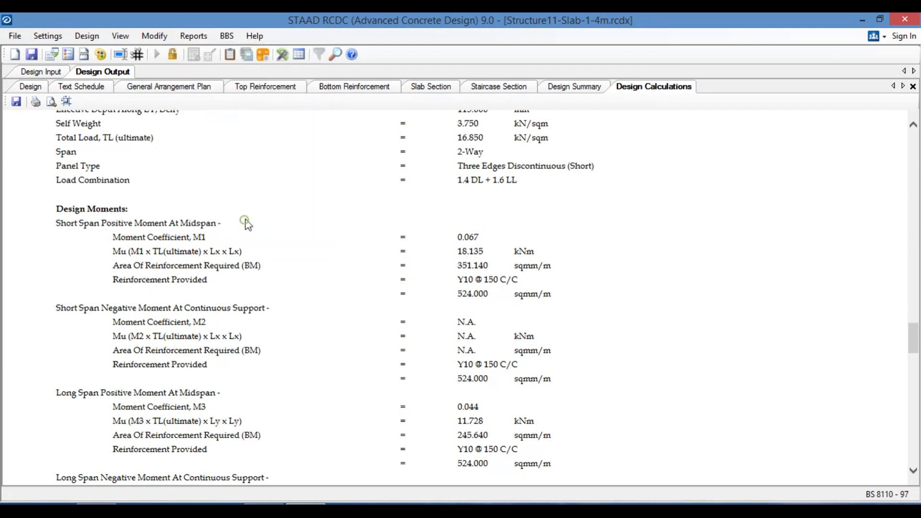
pyautogui.click(348, 160)
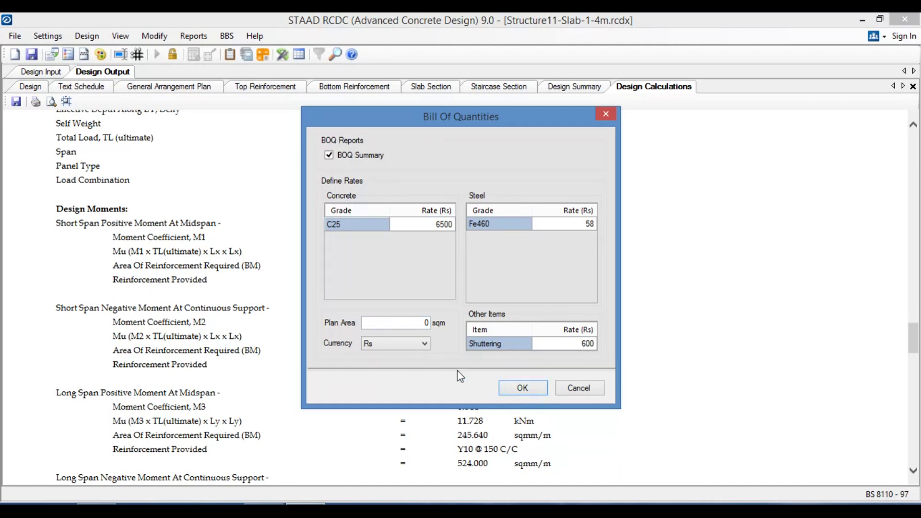
pyautogui.click(524, 389)
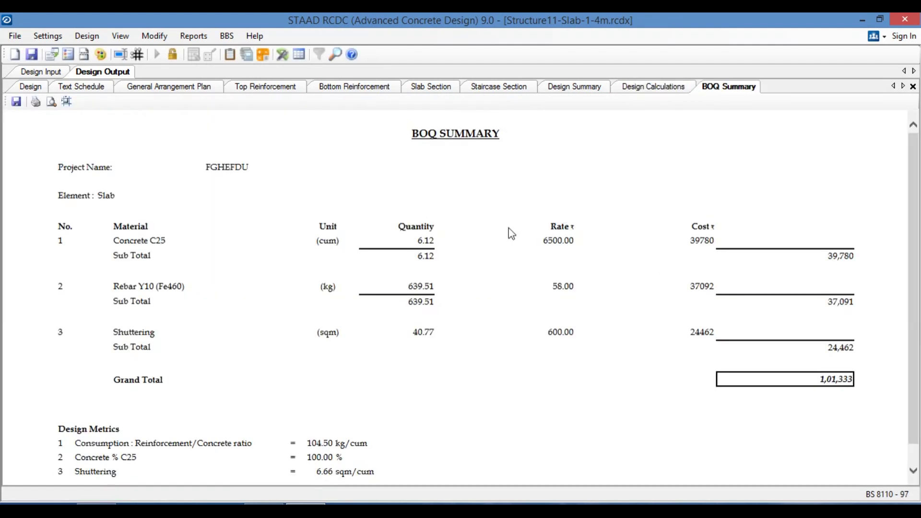
pyautogui.scroll(-1, 518, 258)
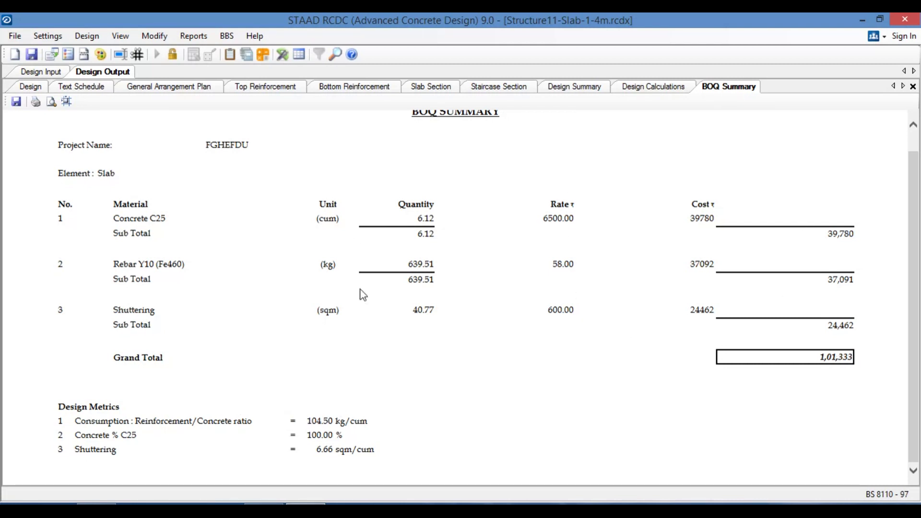
pyautogui.scroll(1, 99, 233)
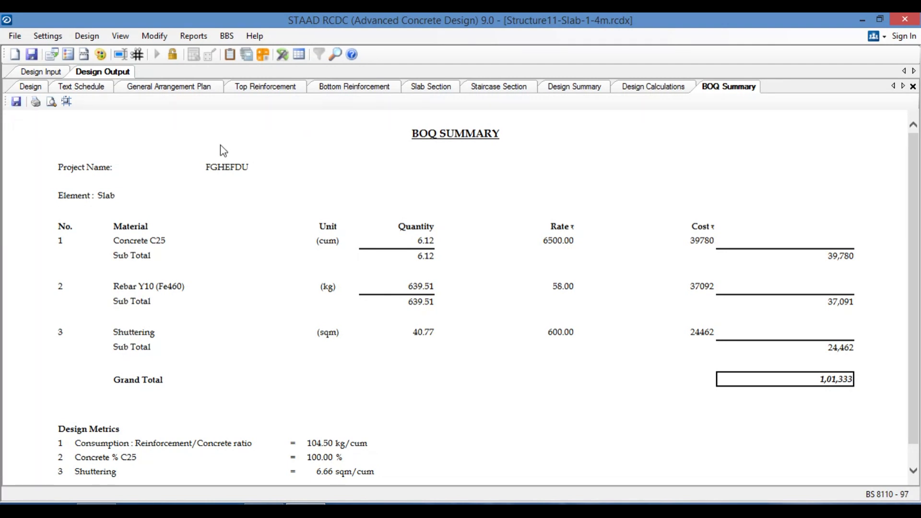
pyautogui.click(230, 37)
# Step: Accept the default BBS and rebar tag settings, then draw the bar bending schedules to screen
pyautogui.click(243, 39)
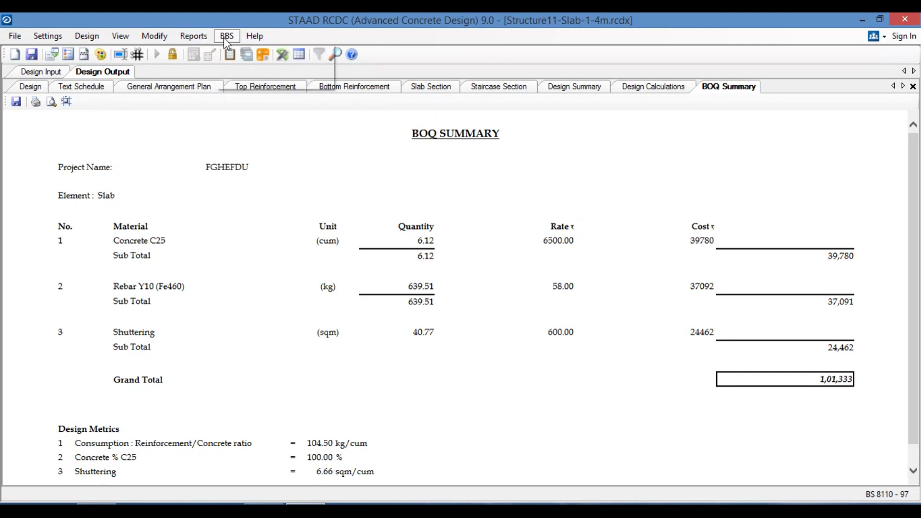
pyautogui.click(240, 51)
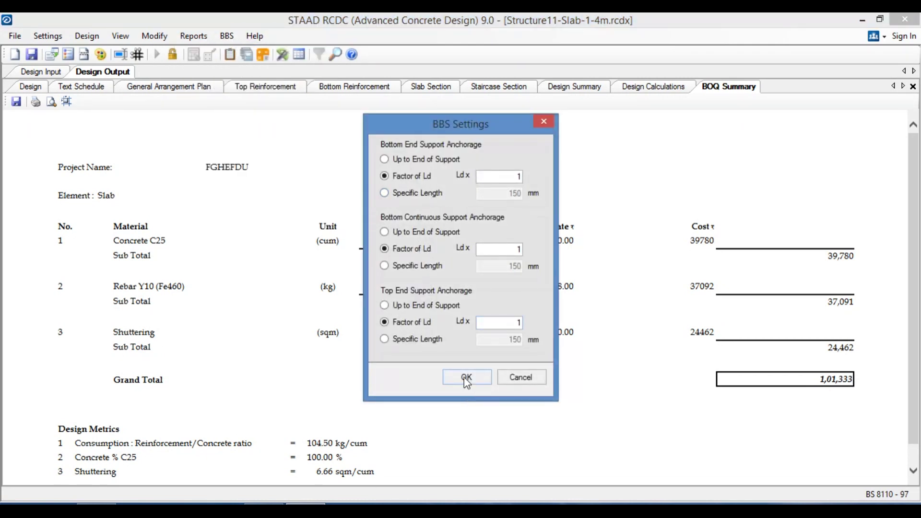
pyautogui.click(466, 377)
pyautogui.click(227, 37)
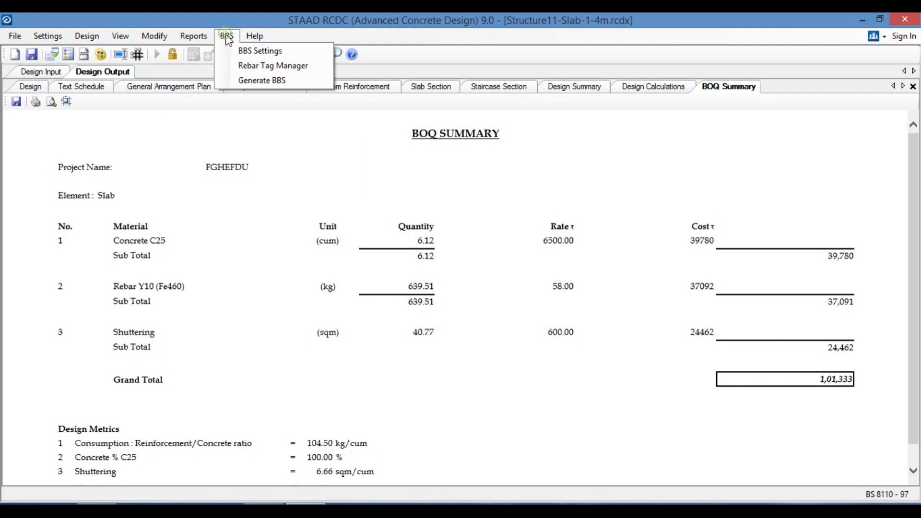
pyautogui.click(291, 67)
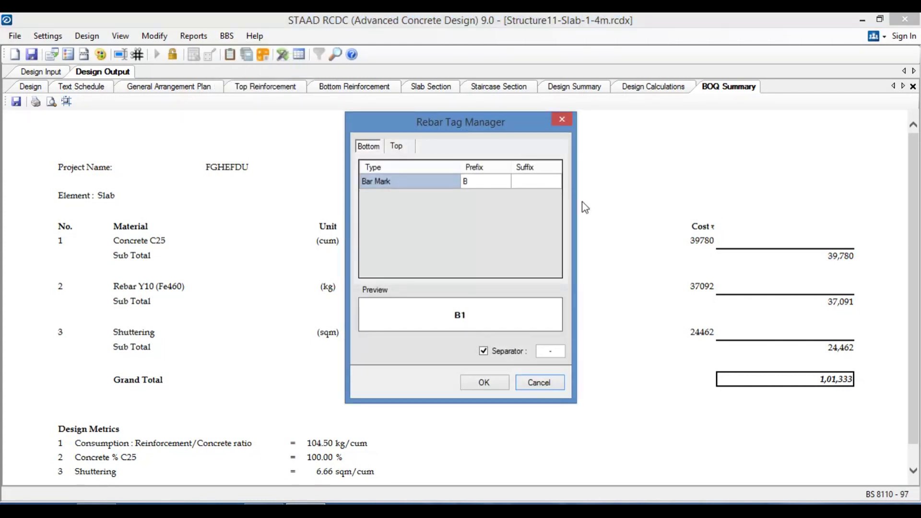
pyautogui.click(486, 382)
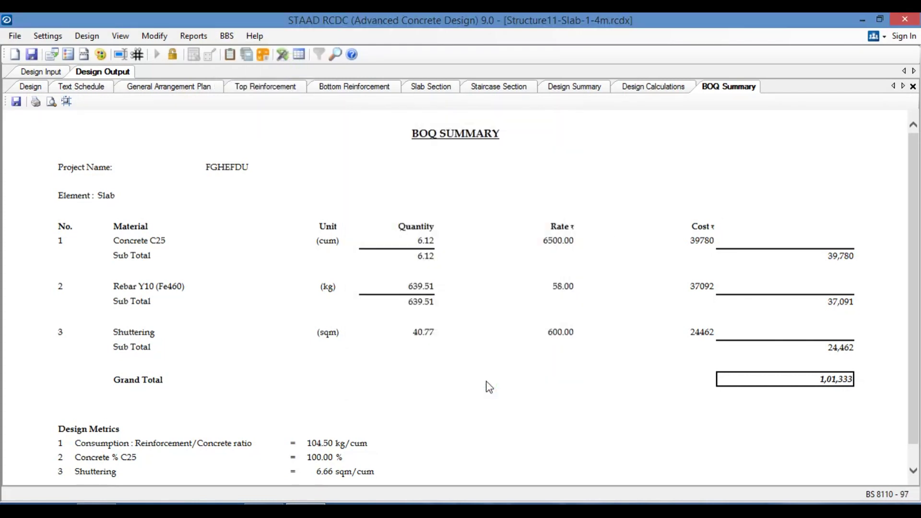
pyautogui.click(227, 40)
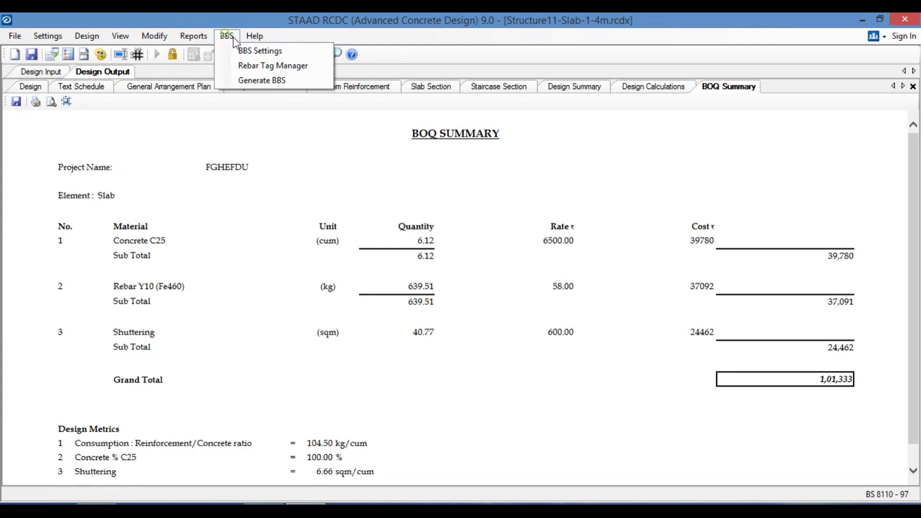
pyautogui.click(276, 81)
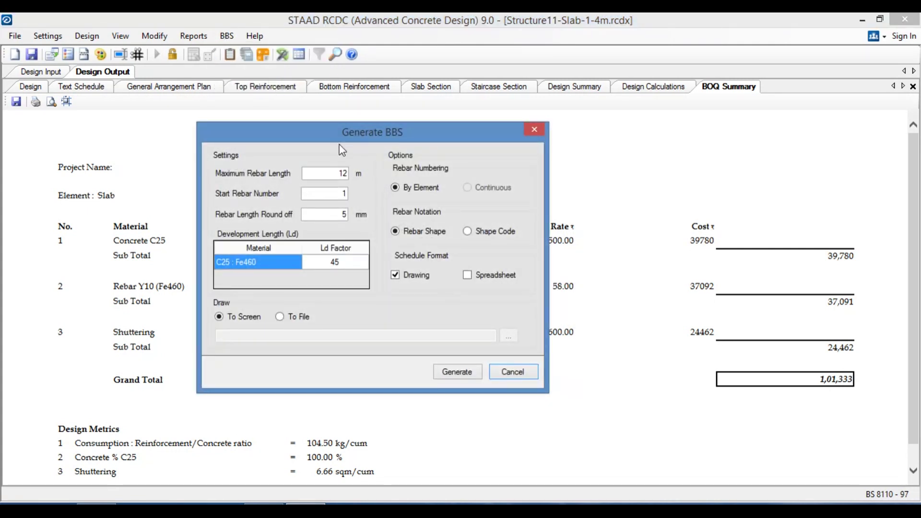
pyautogui.click(455, 371)
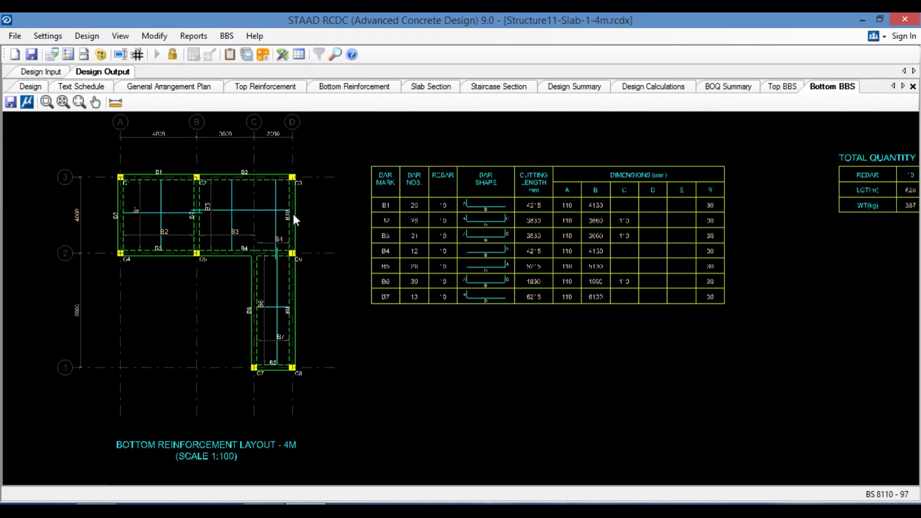
pyautogui.scroll(2, 293, 220)
pyautogui.scroll(1, 77, 230)
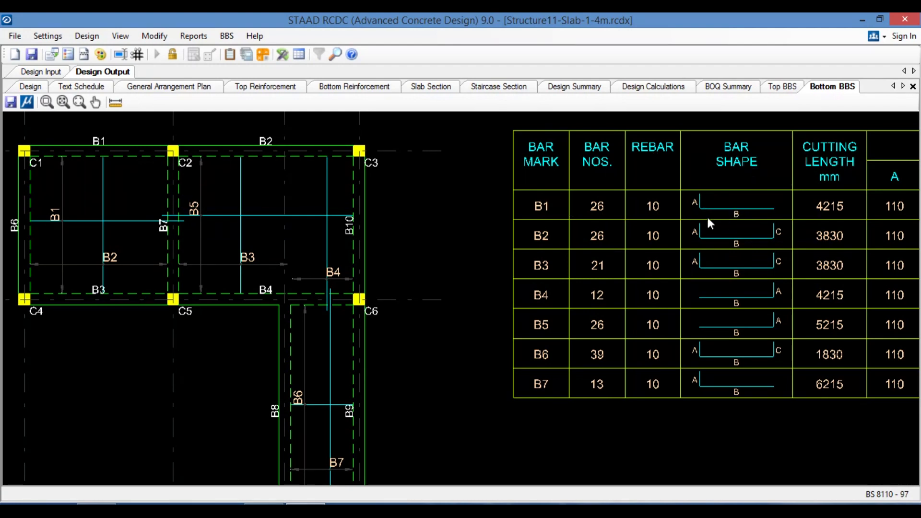
pyautogui.scroll(-1, 433, 272)
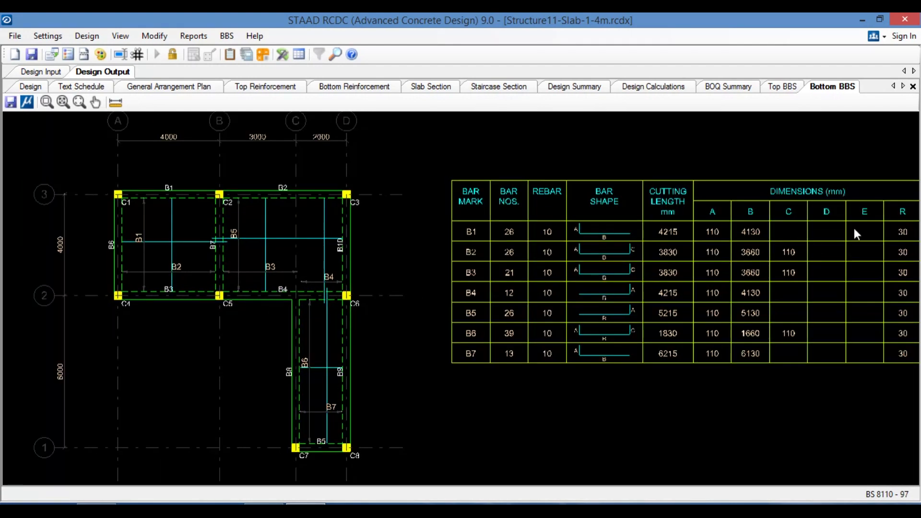
pyautogui.moveTo(864, 231); pyautogui.dragTo(753, 228, button='middle')
pyautogui.scroll(-1, 483, 234)
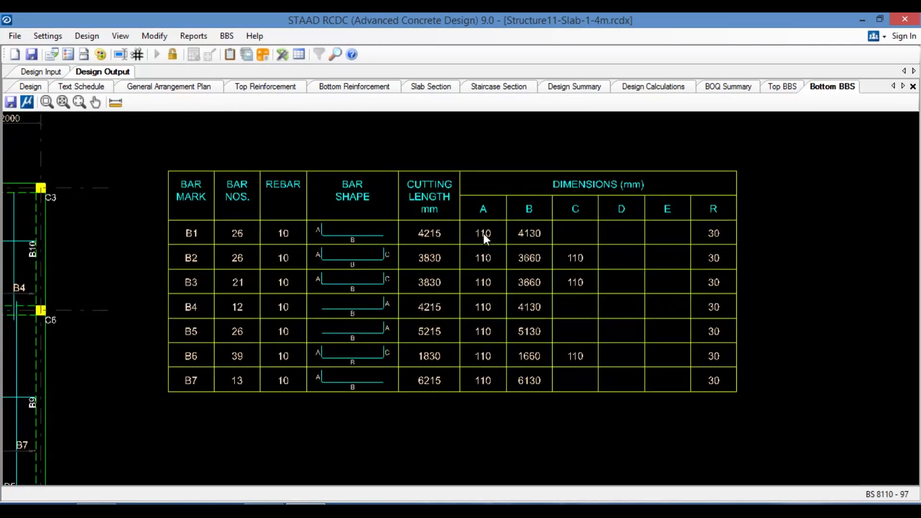
pyautogui.scroll(1, 634, 231)
pyautogui.scroll(-2, 598, 200)
pyautogui.scroll(-1, 524, 226)
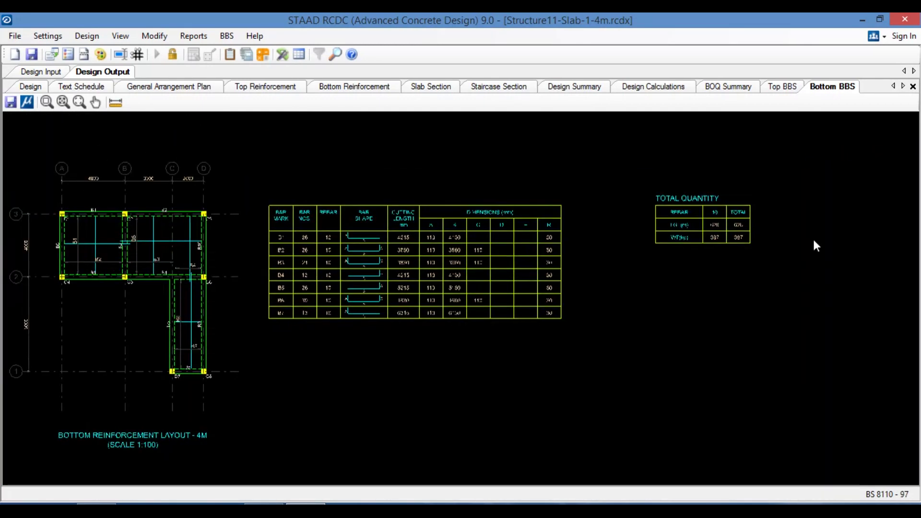
pyautogui.scroll(1, 643, 234)
pyautogui.scroll(1, 644, 231)
pyautogui.scroll(1, 778, 213)
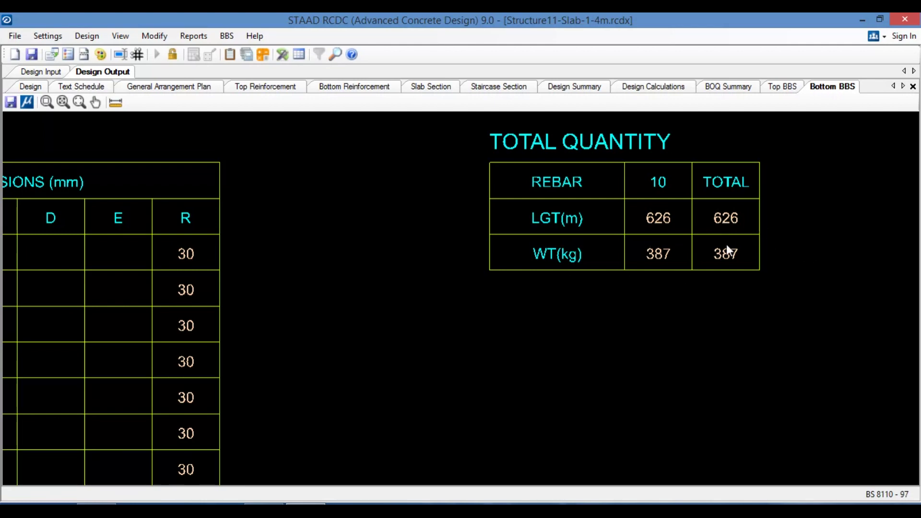
pyautogui.scroll(-1, 719, 231)
pyautogui.scroll(-1, 524, 267)
pyautogui.scroll(-1, 604, 302)
pyautogui.scroll(1, 4, 459)
pyautogui.scroll(-1, 215, 428)
pyautogui.scroll(1, 243, 432)
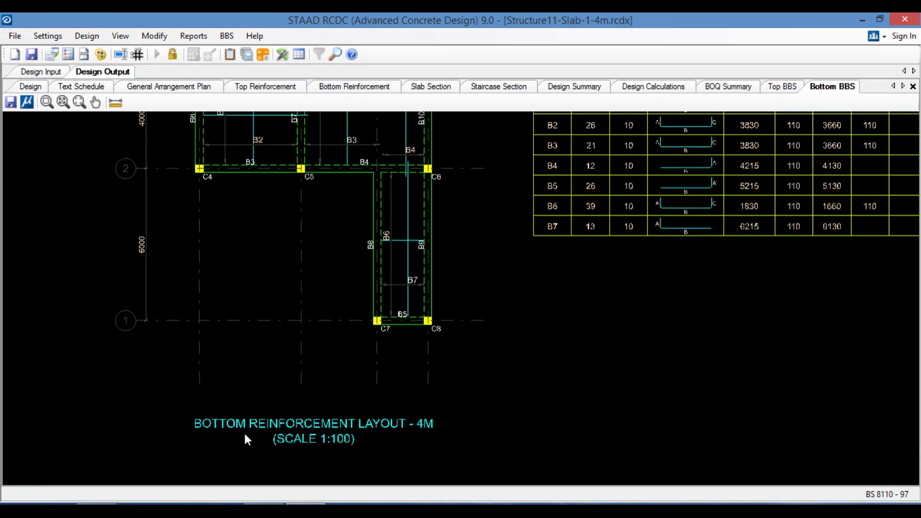
pyautogui.click(782, 86)
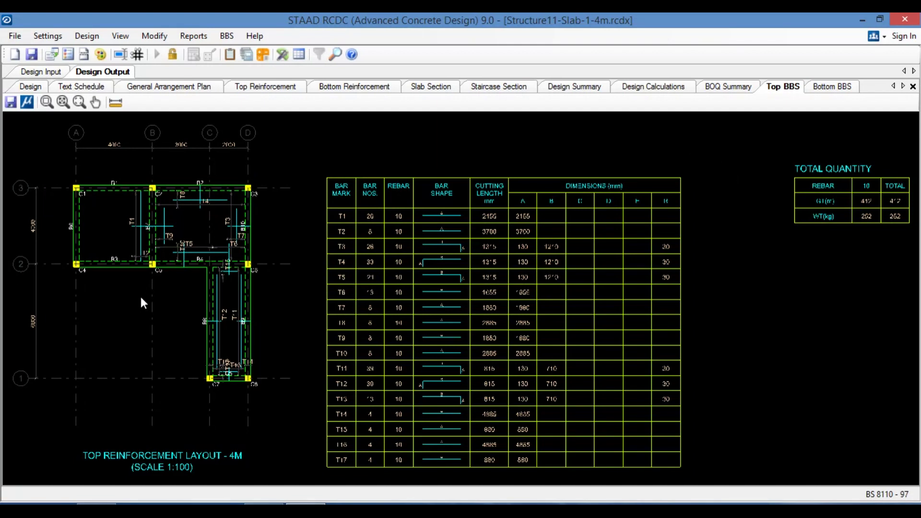
# Step: Export the Top BBS schedule drawing to Downloads as the DXF file TLAYOUT
pyautogui.scroll(2, 180, 268)
pyautogui.scroll(-3, 240, 274)
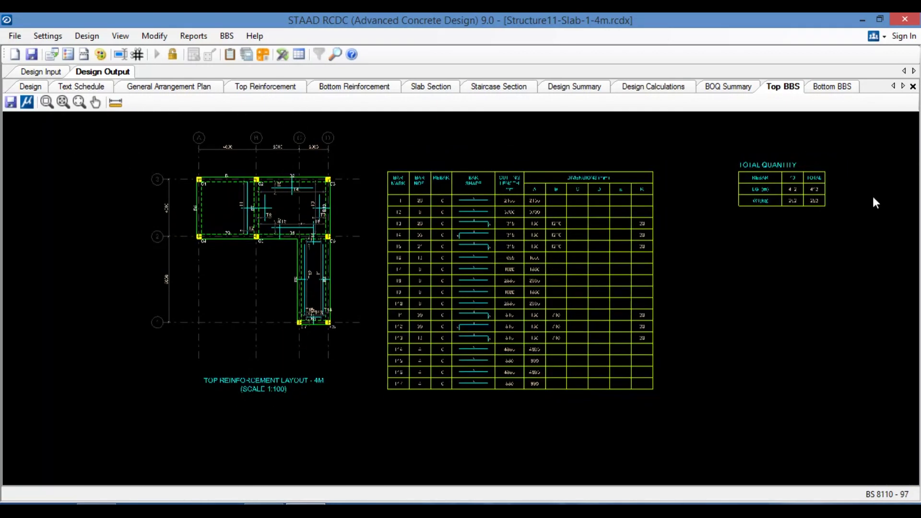
pyautogui.click(12, 103)
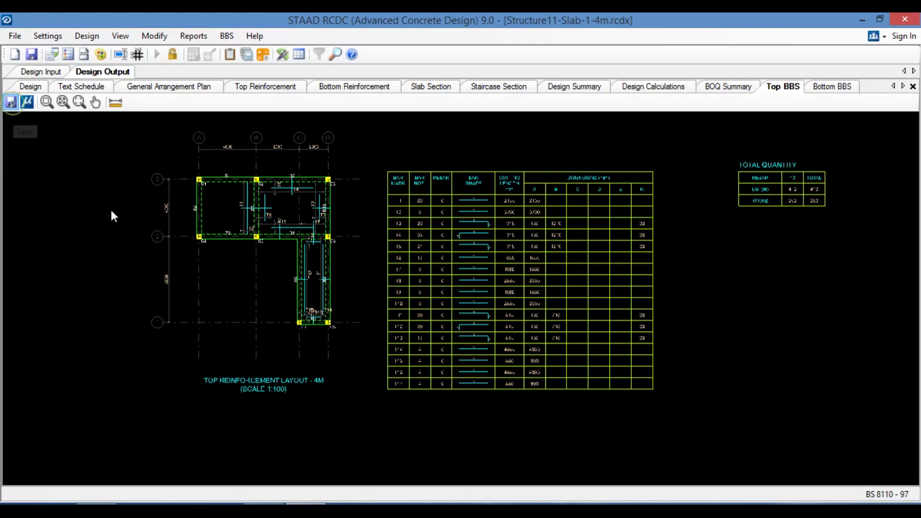
pyautogui.write('TL')
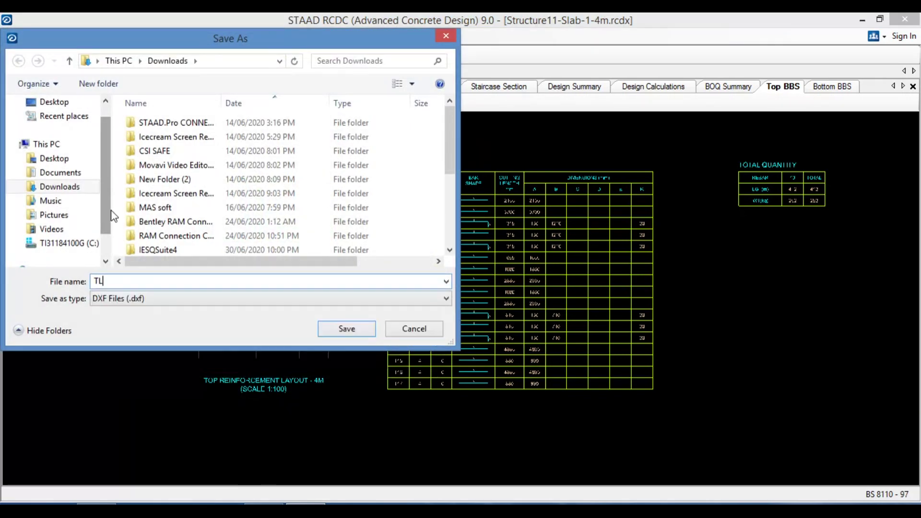
pyautogui.write('AYOUT')
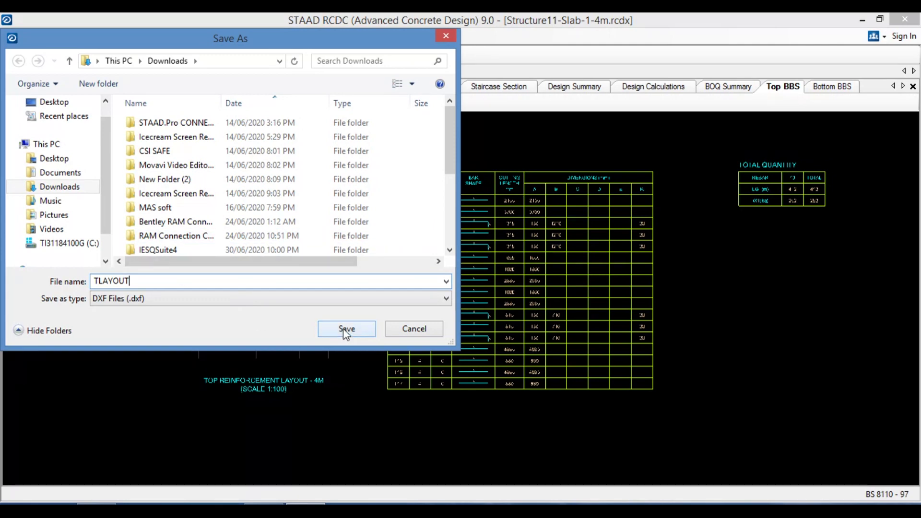
pyautogui.click(343, 328)
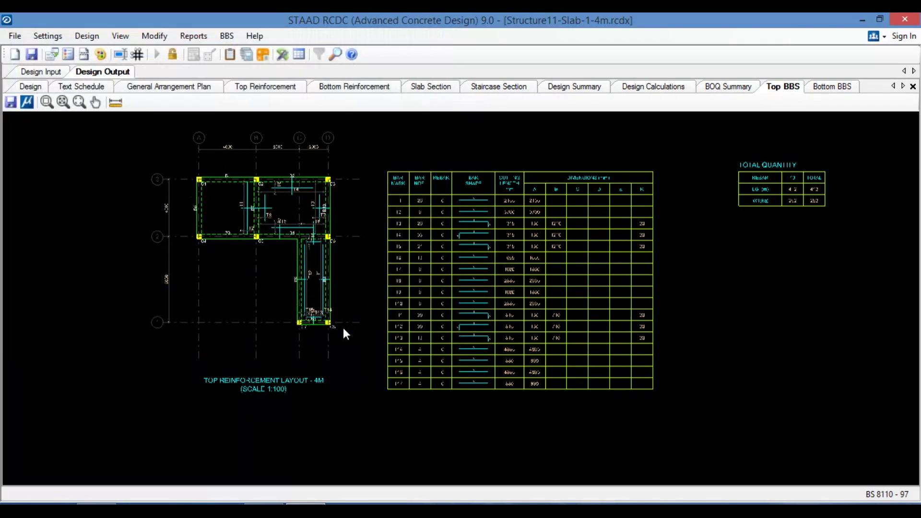
# Step: Export the Bottom BBS schedule drawing as the DXF file BLAYOUT
pyautogui.click(825, 87)
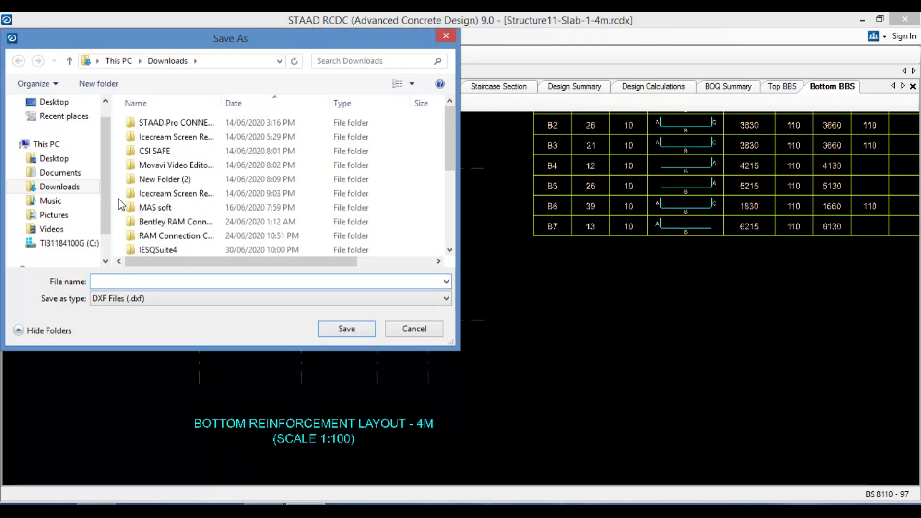
pyautogui.write('BLAYOU')
pyautogui.write('T')
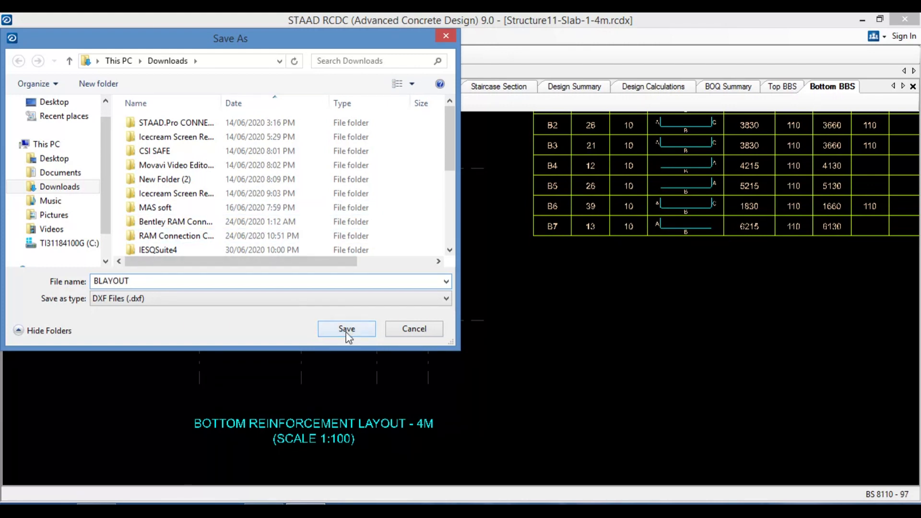
pyautogui.click(346, 330)
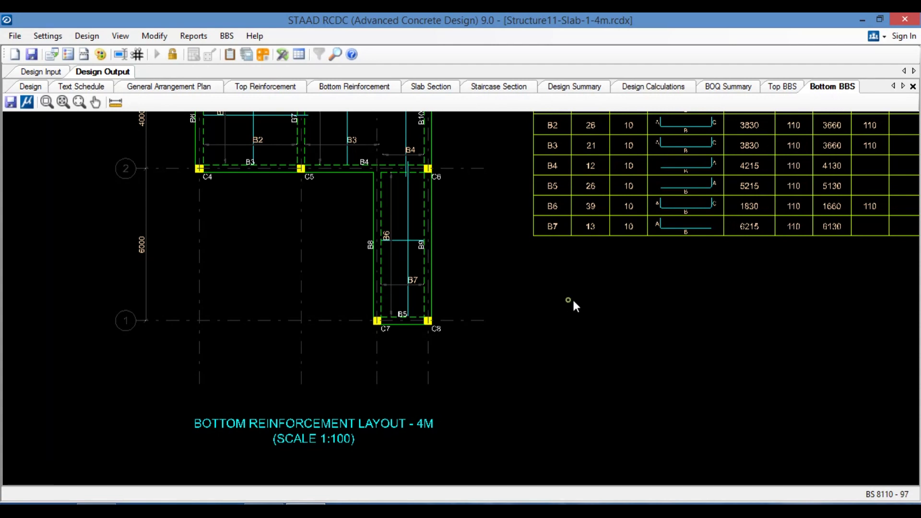
pyautogui.scroll(-5, 299, 298)
pyautogui.scroll(1, 616, 255)
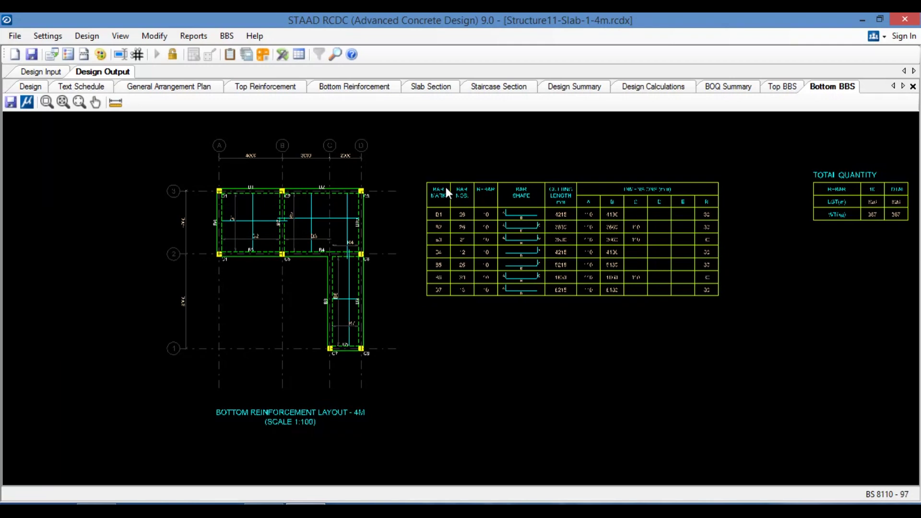
pyautogui.scroll(2, 631, 274)
pyautogui.scroll(2, 518, 269)
pyautogui.scroll(-1, 554, 360)
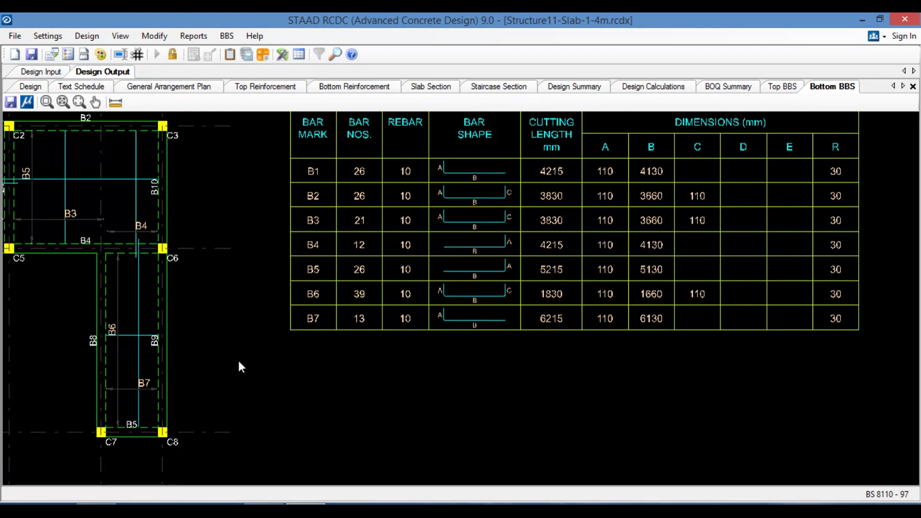
pyautogui.scroll(-1, 551, 262)
pyautogui.scroll(-1, 182, 276)
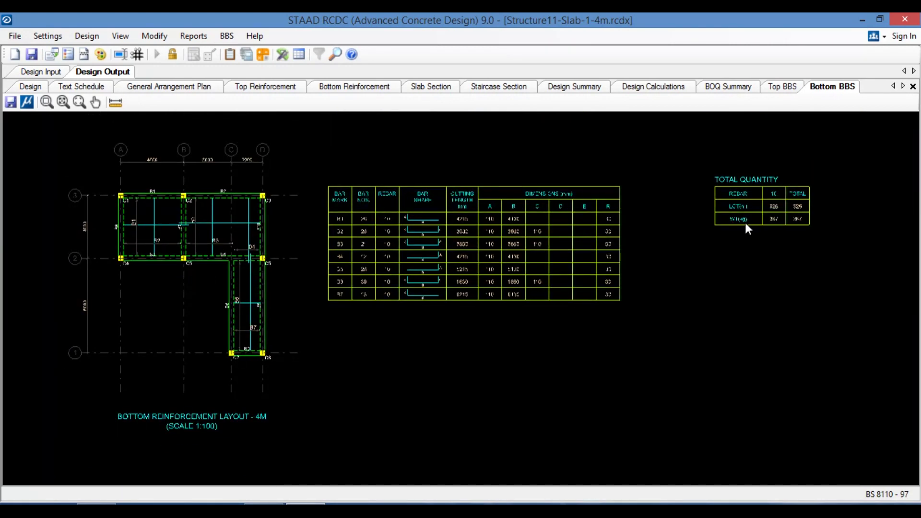
pyautogui.scroll(1, 248, 226)
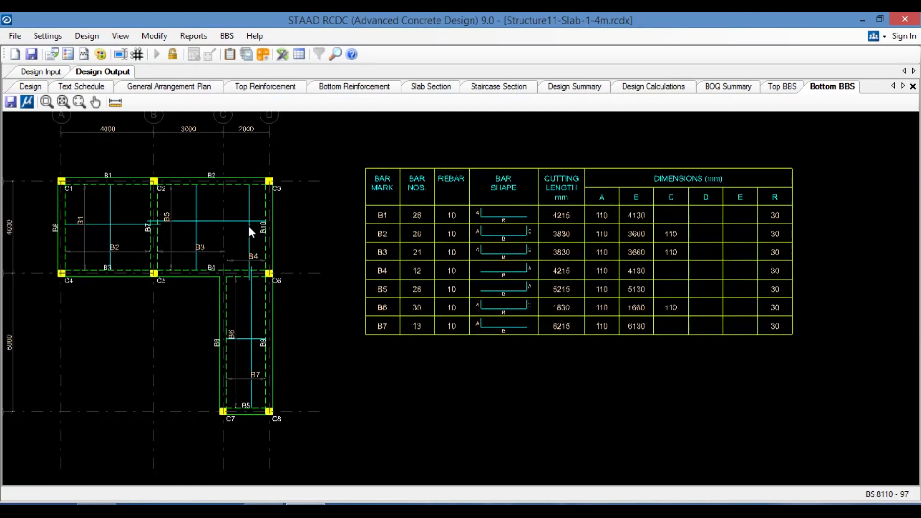
pyautogui.scroll(-1, 657, 242)
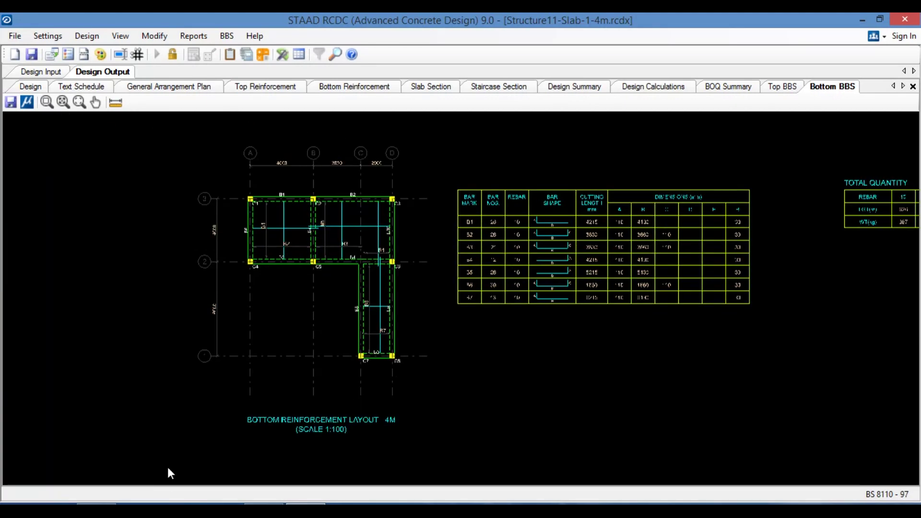
# Step: Go to the Downloads folder in File Explorer and open the PLAN DET drawing
pyautogui.click(96, 509)
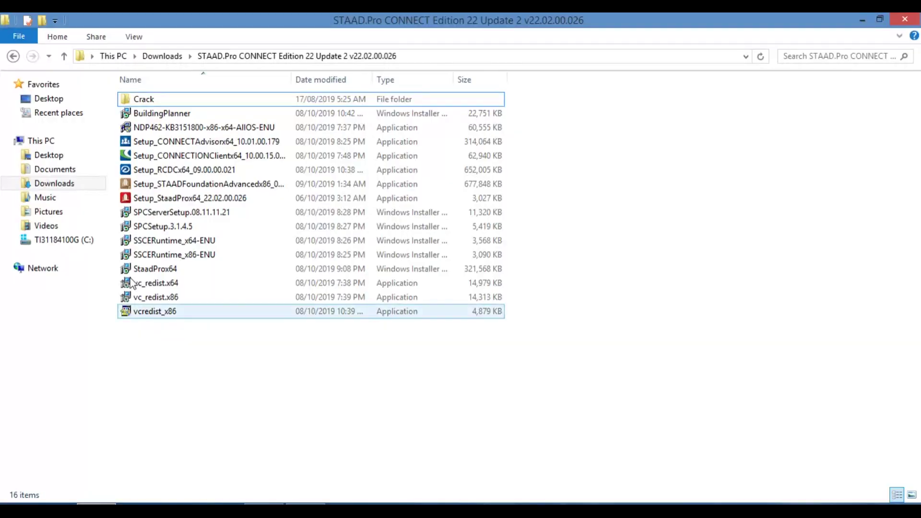
pyautogui.click(62, 189)
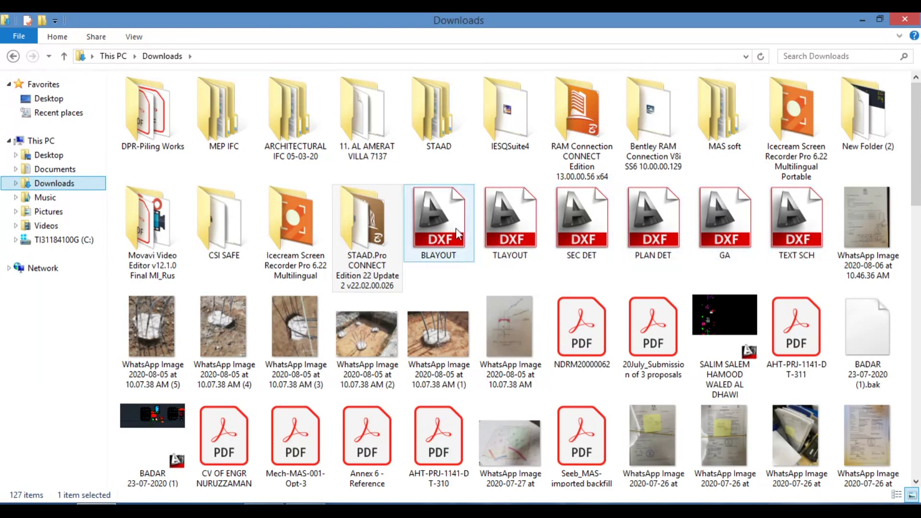
pyautogui.click(664, 220)
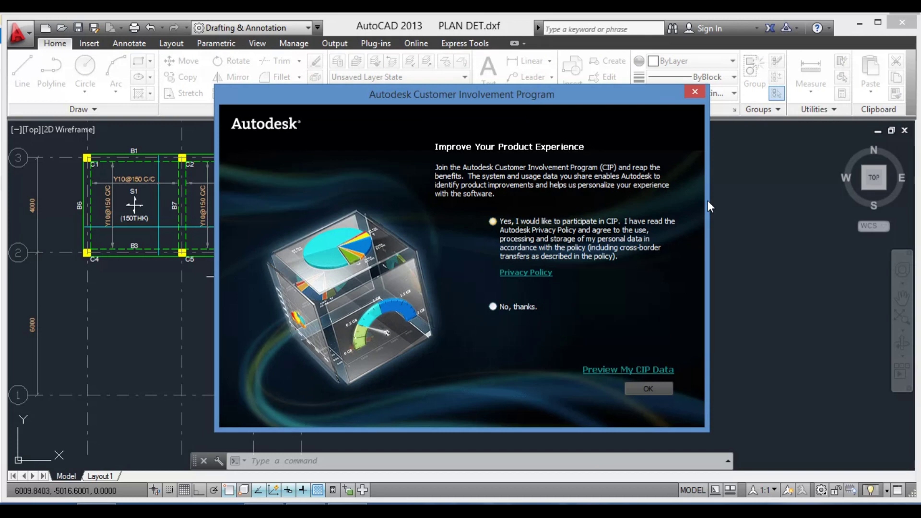
# Step: Dismiss AutoCAD's Customer Involvement Program prompt and Welcome window
pyautogui.click(694, 92)
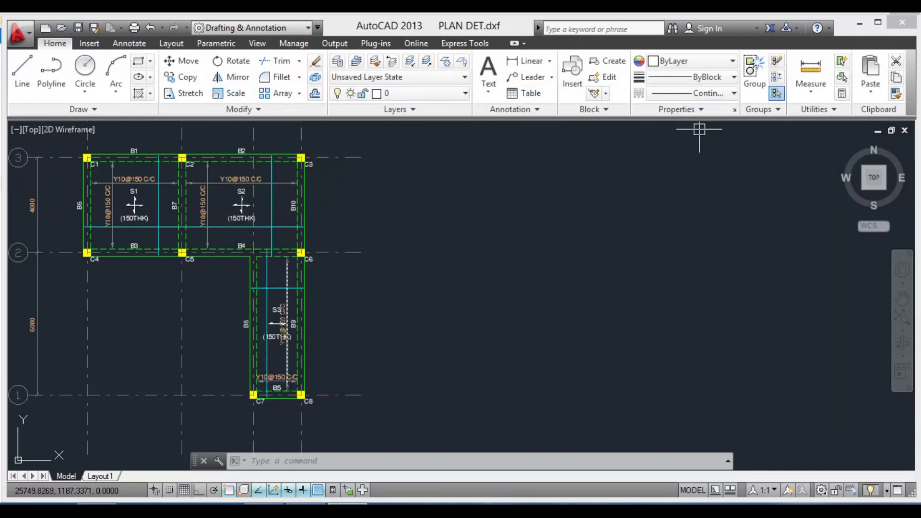
pyautogui.scroll(-4, 567, 326)
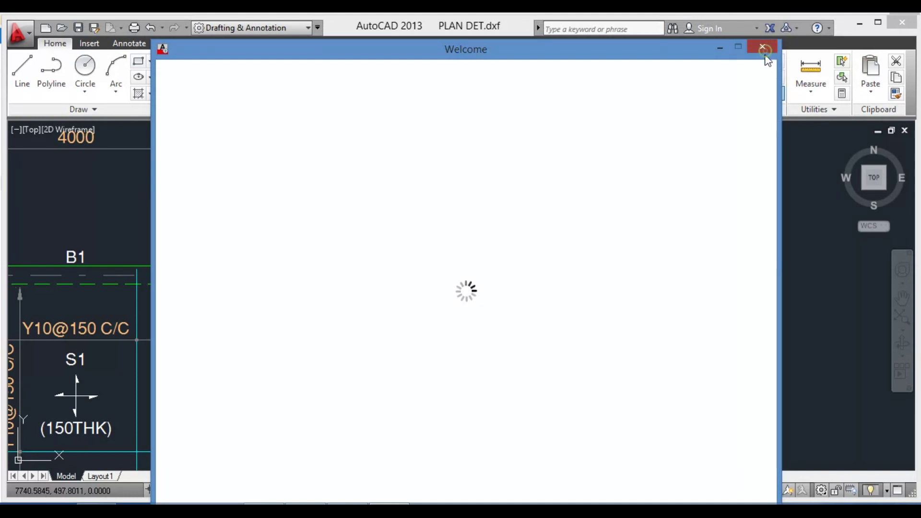
pyautogui.click(762, 46)
# Step: Zoom in and out around the 'Bottom Reinforcement Layout - 4M' slab plan
pyautogui.scroll(-5, 226, 221)
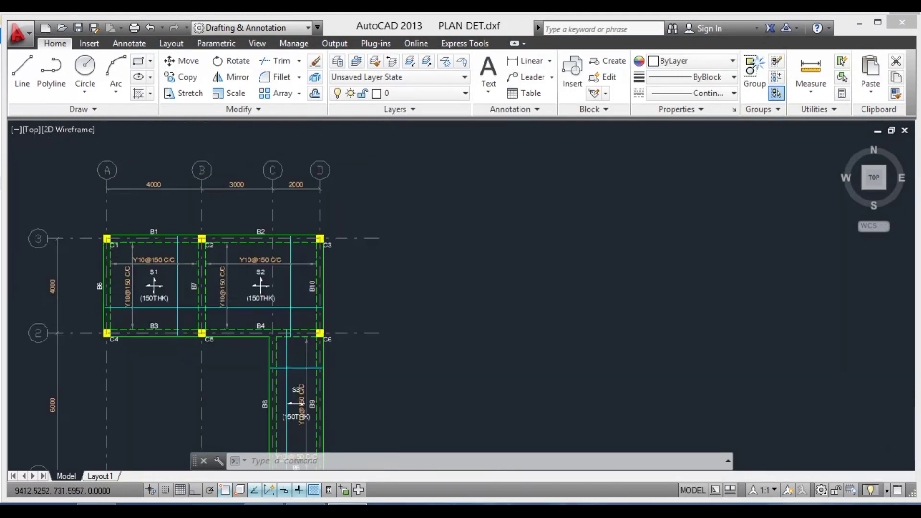
pyautogui.scroll(3, 120, 355)
pyautogui.scroll(2, 123, 355)
pyautogui.scroll(-5, 440, 285)
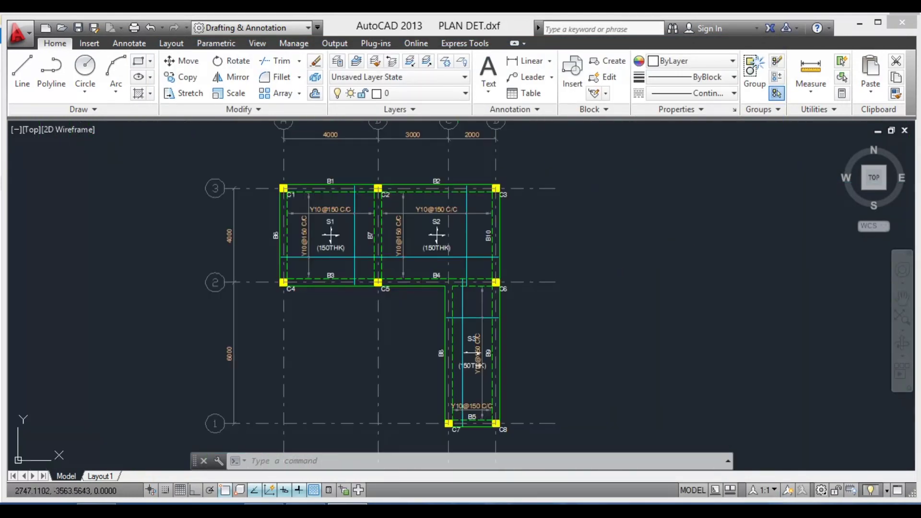
pyautogui.scroll(-3, 335, 280)
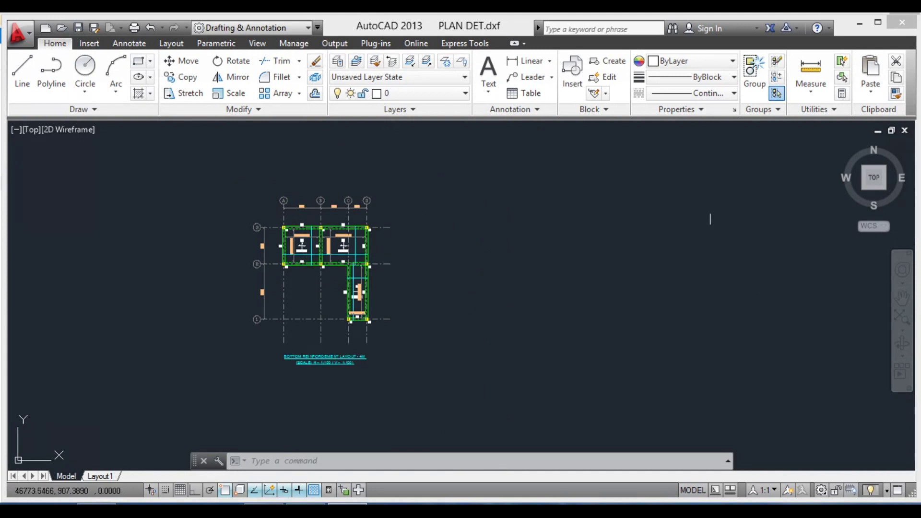
pyautogui.scroll(3, 696, 231)
pyautogui.scroll(-3, 540, 224)
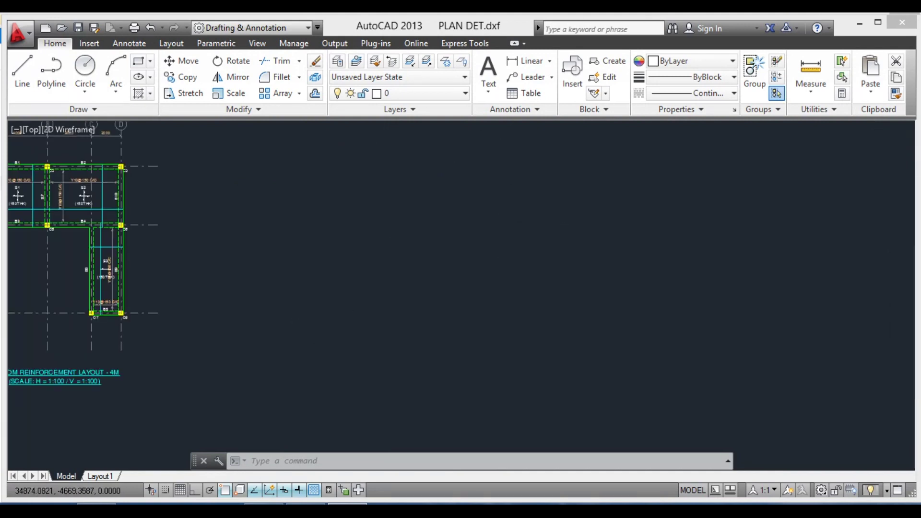
pyautogui.scroll(-2, 518, 235)
pyautogui.scroll(4, 165, 203)
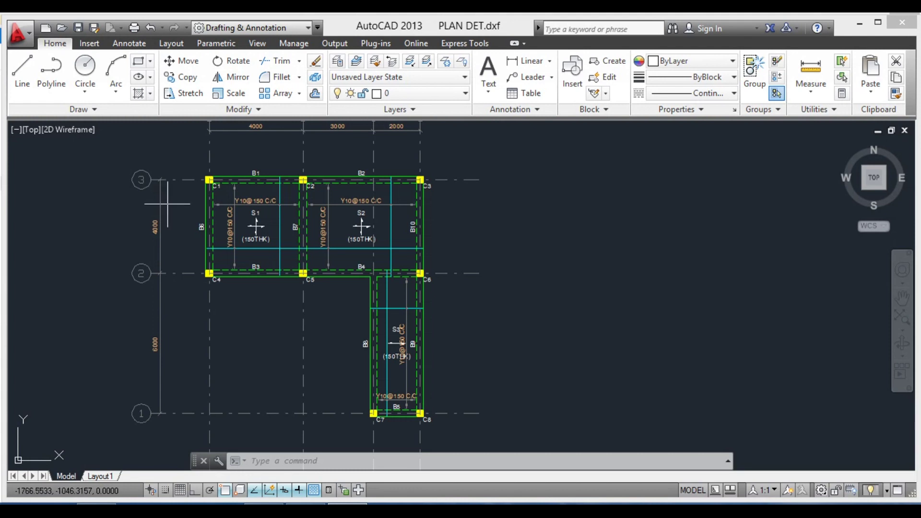
pyautogui.scroll(-2, 443, 205)
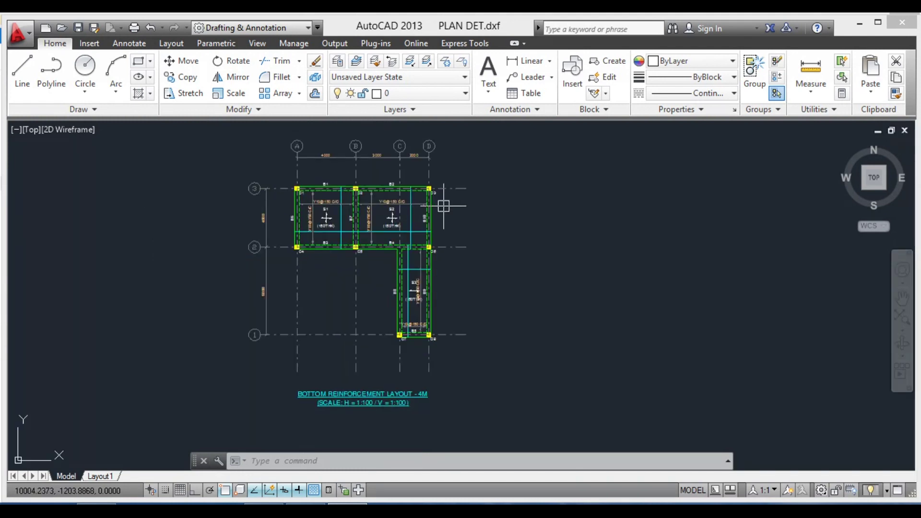